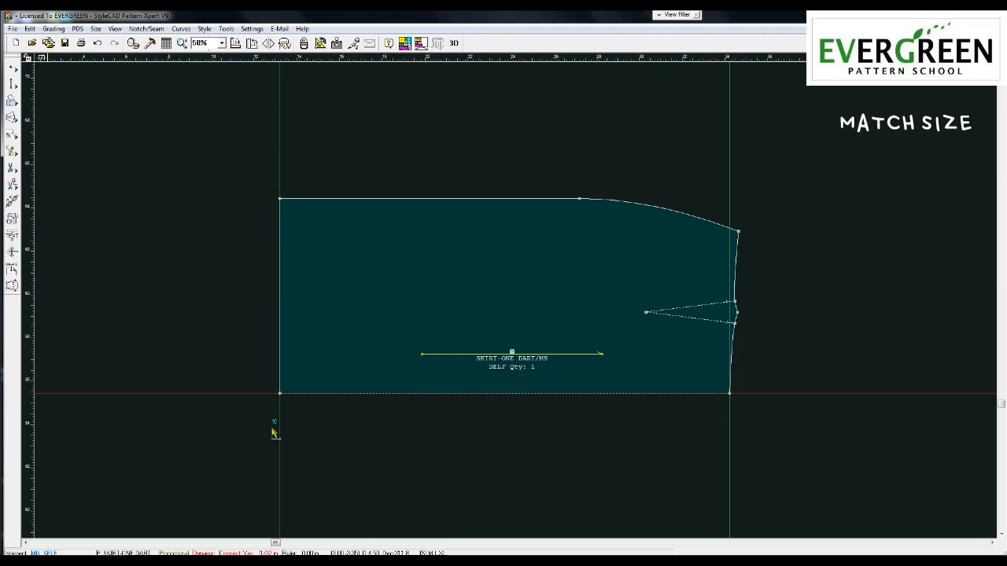
- Move the hem's side-seam corner up to the horizontal guide and blend the side seam into a smooth hip curve
left_click(339, 297)
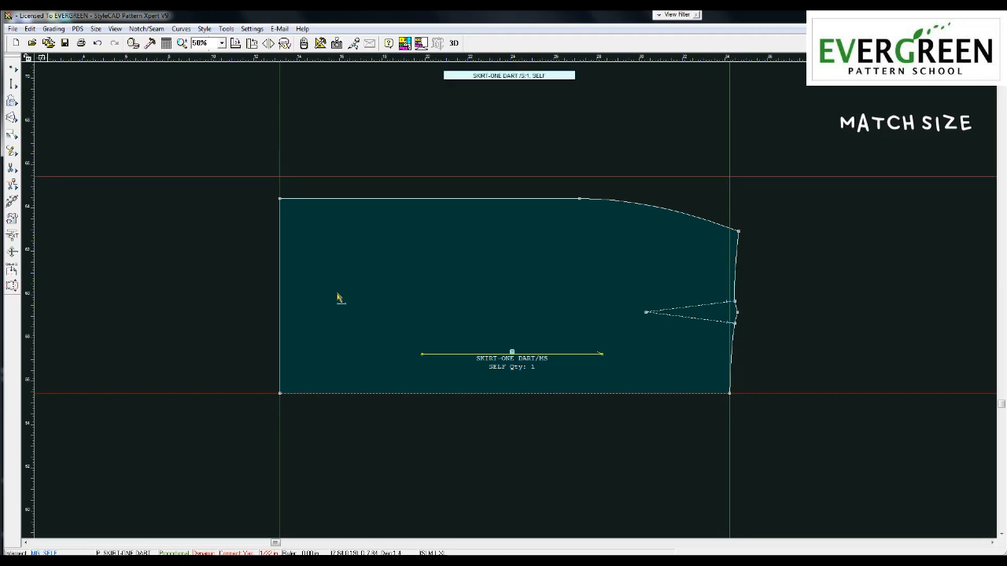
left_click(280, 199)
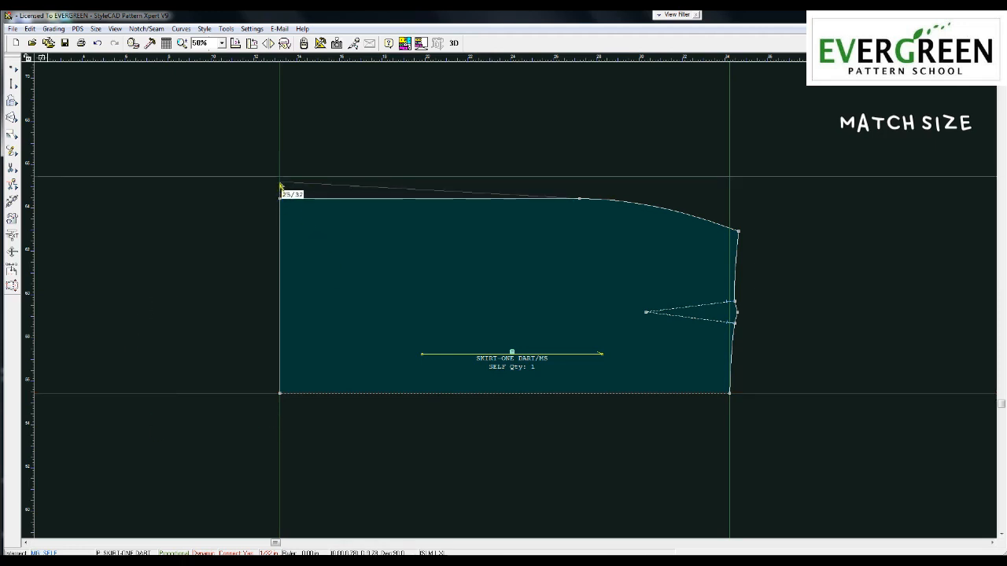
left_click(280, 177)
left_click(630, 203)
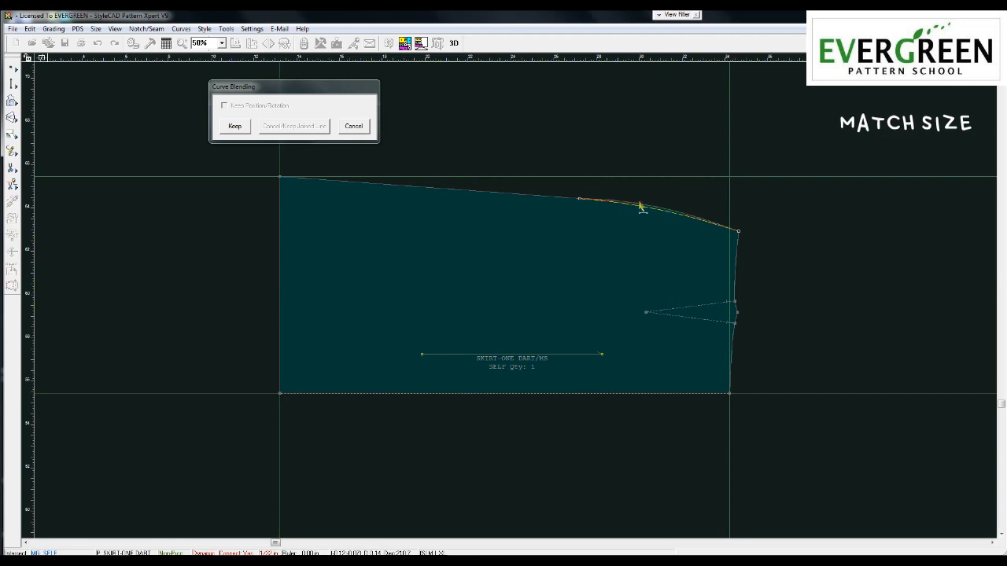
left_click(235, 126)
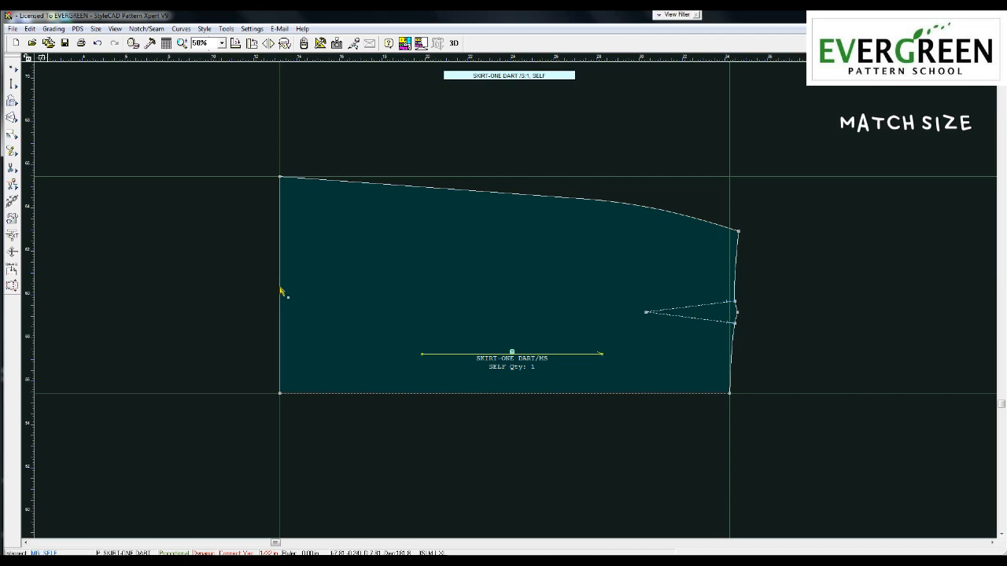
- Raise the hem slightly at the side-seam corner and blend the side half of the hem into a smooth curve
left_click_drag(280, 177, 296, 232)
left_click(284, 216)
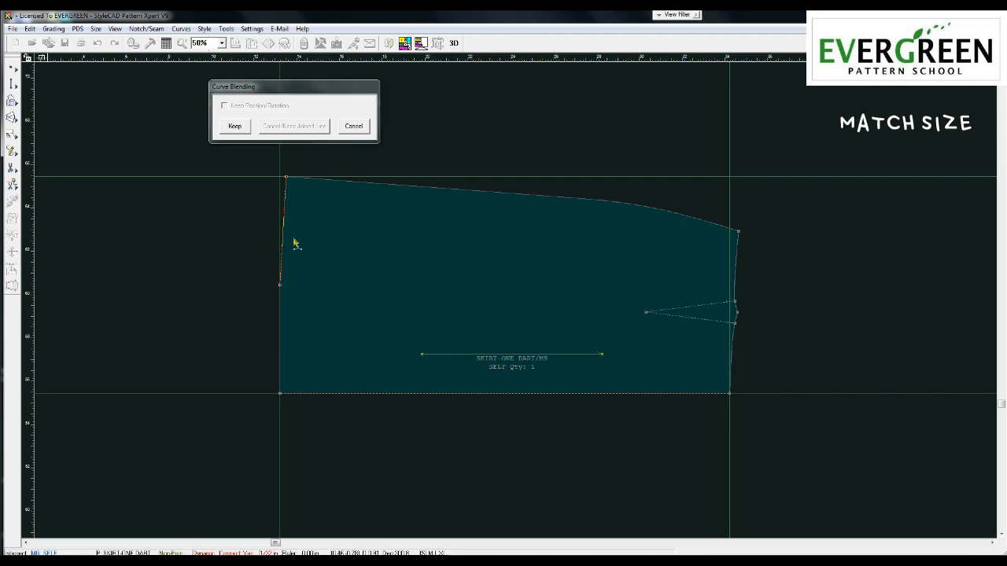
scroll(295, 241, "up", 4)
left_click_drag(484, 304, 484, 214)
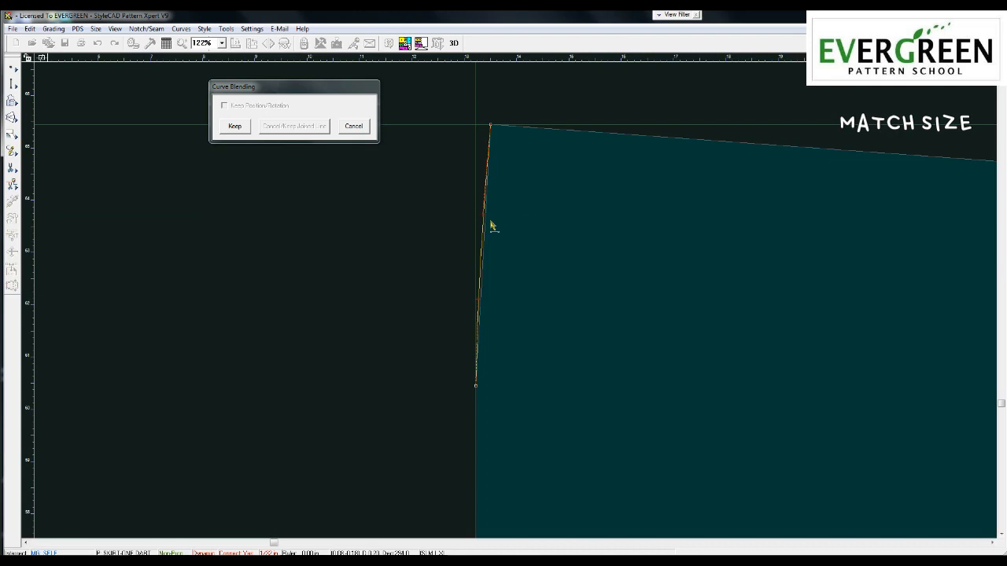
left_click(236, 126)
- Duplicate the one-dart skirt pattern and place the copy well clear of the original on the same level
scroll(508, 296, "down", 1)
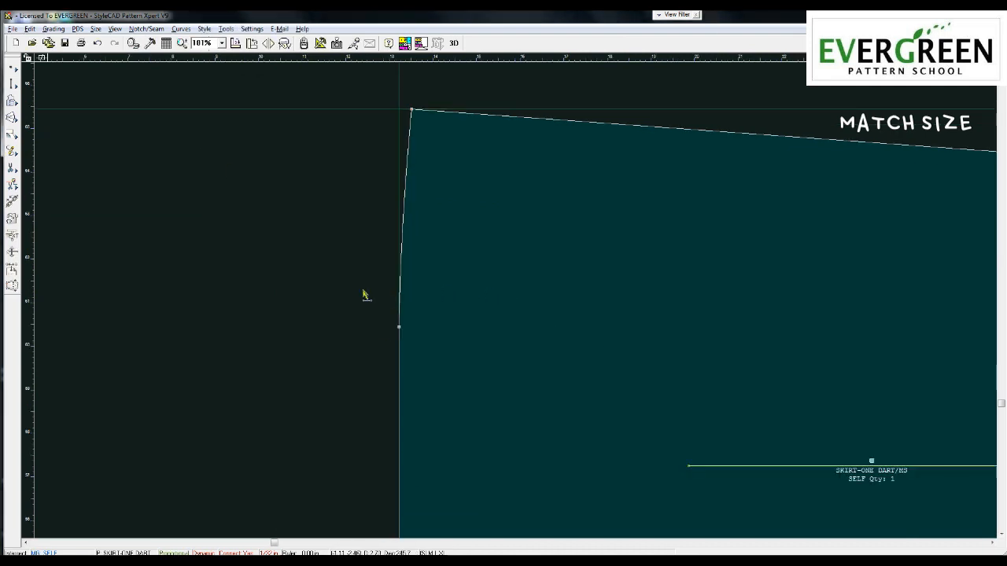
scroll(539, 331, "down", 2)
scroll(494, 417, "down", 2)
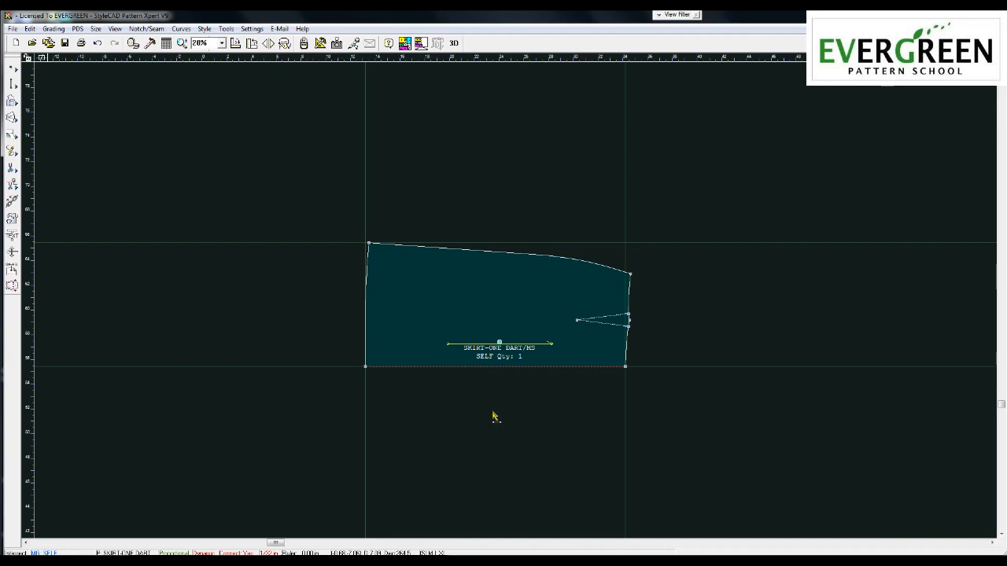
left_click(481, 309)
right_click(480, 309)
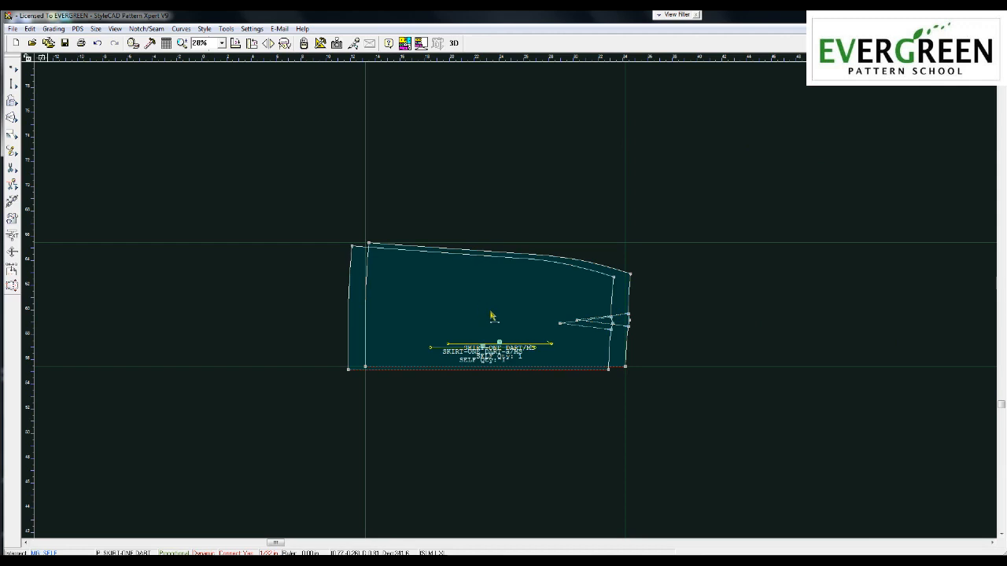
scroll(490, 317, "down", 1)
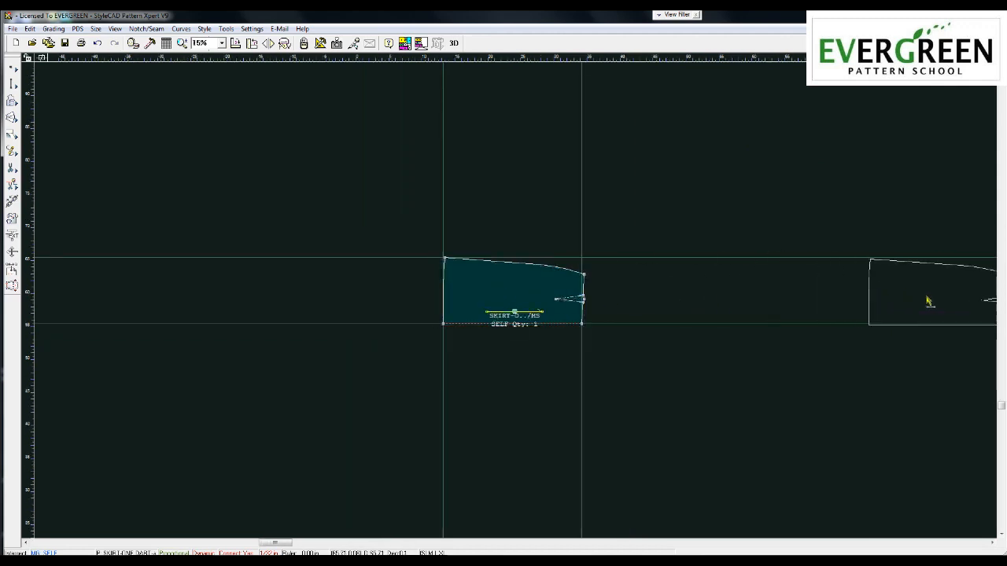
left_click(932, 301)
- Unfold the original half skirt along its center line with Unfold and Keep to make a full front
scroll(495, 294, "up", 1)
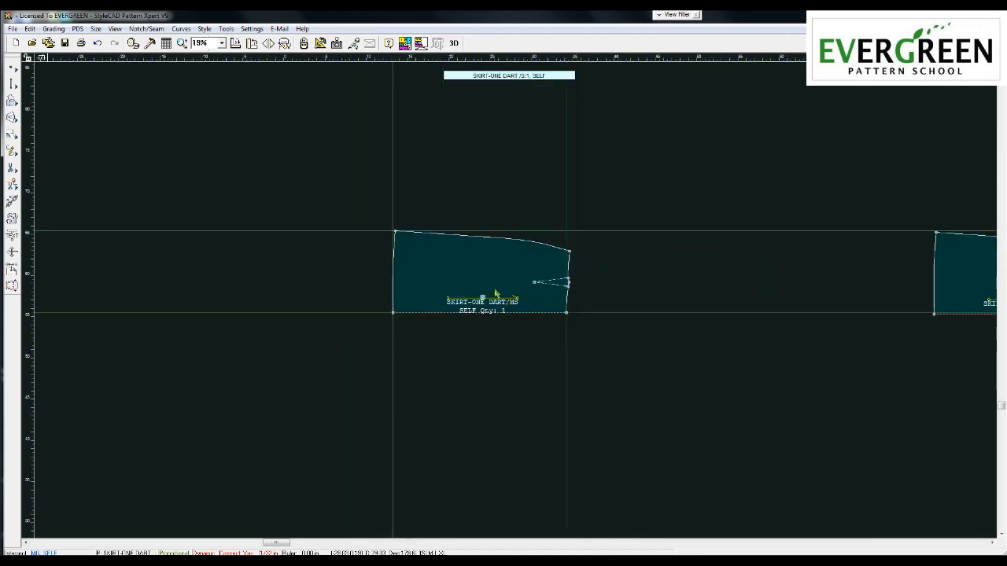
scroll(495, 294, "up", 3)
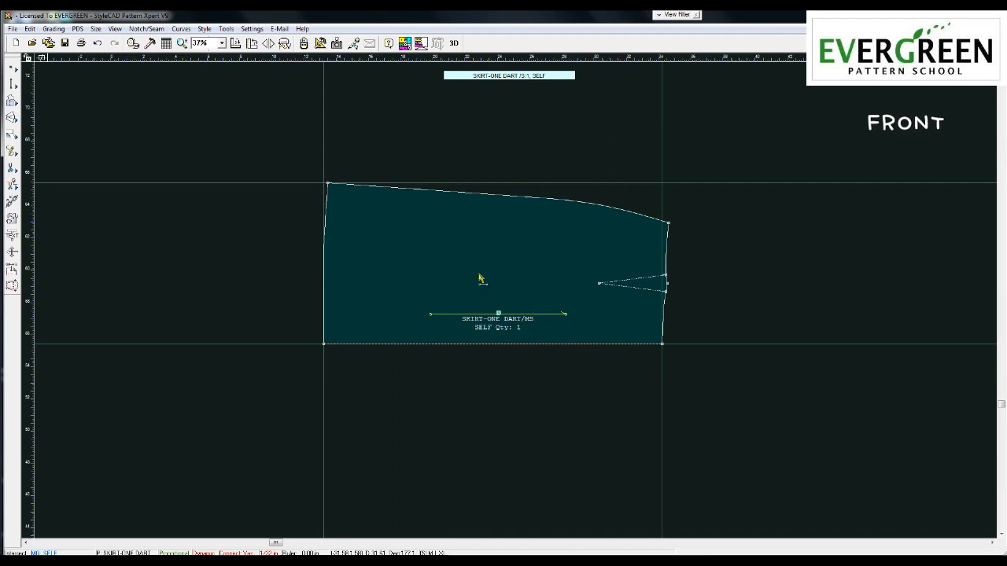
right_click(480, 275)
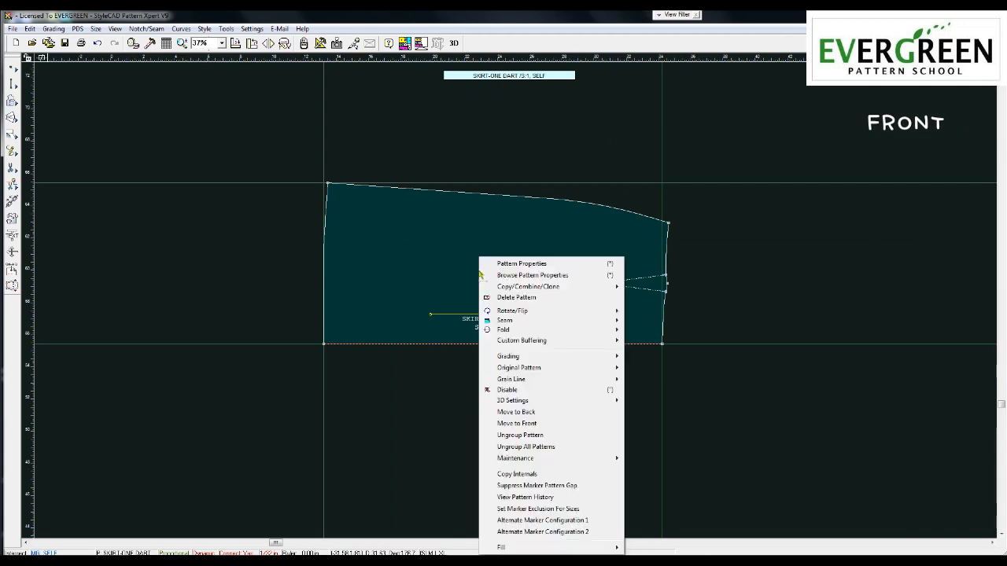
mouse_move(512, 331)
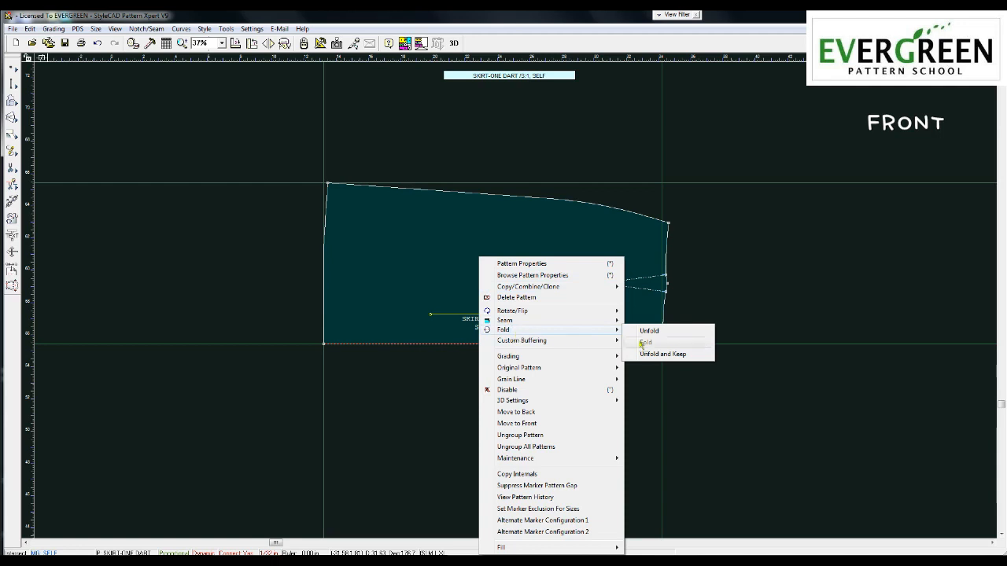
left_click(653, 356)
left_click(557, 314)
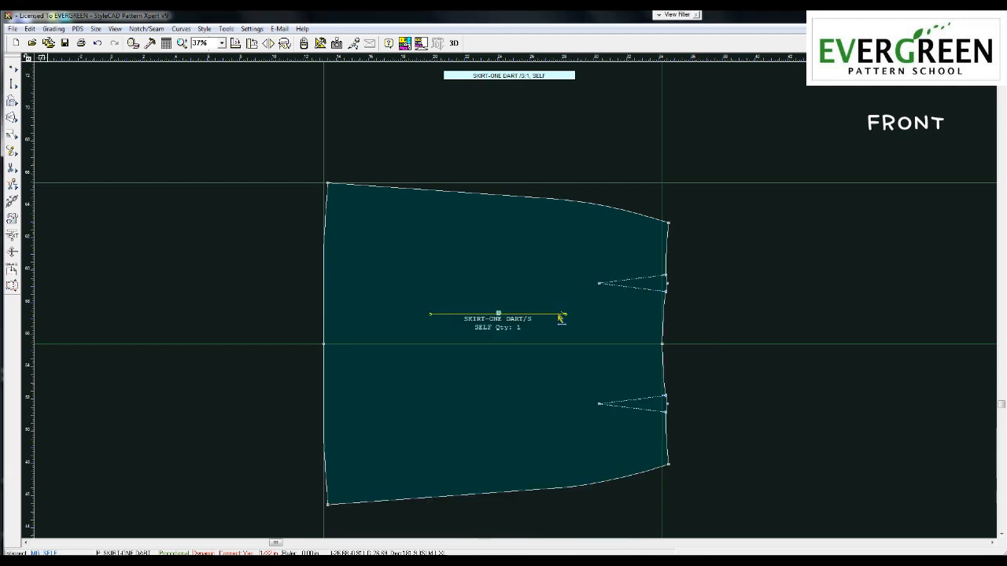
- Copy the unfolded full front and place the duplicate beside it toward the waist side
key("ctrl+c")
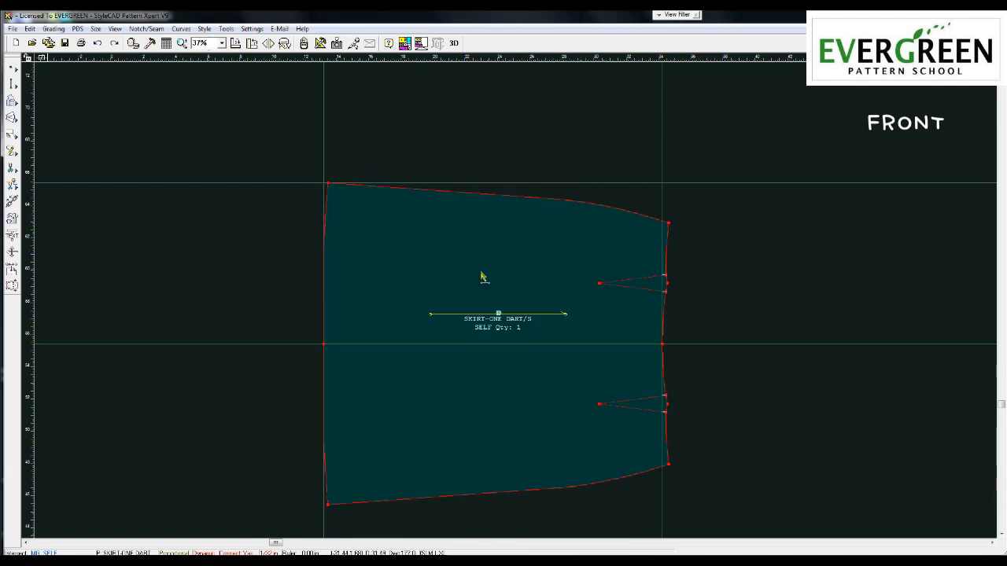
key("ctrl+v")
left_click_drag(482, 276, 870, 339)
middle_click_drag(694, 331, 546, 294)
left_click(551, 305)
left_click_drag(566, 330, 572, 350)
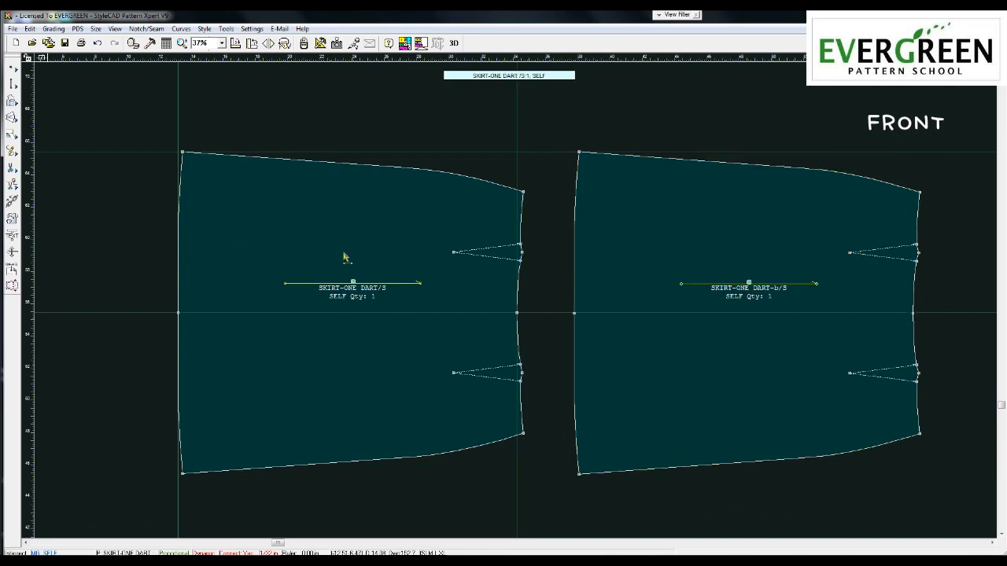
- Name the original full front FR/LT and set its comment to R.S.U in the pattern properties
right_click(343, 255)
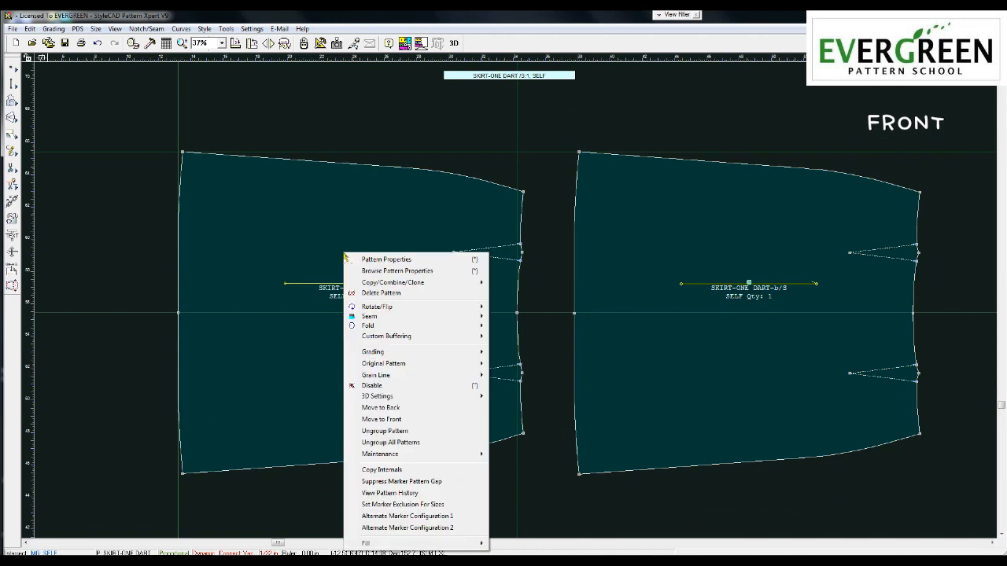
left_click(378, 263)
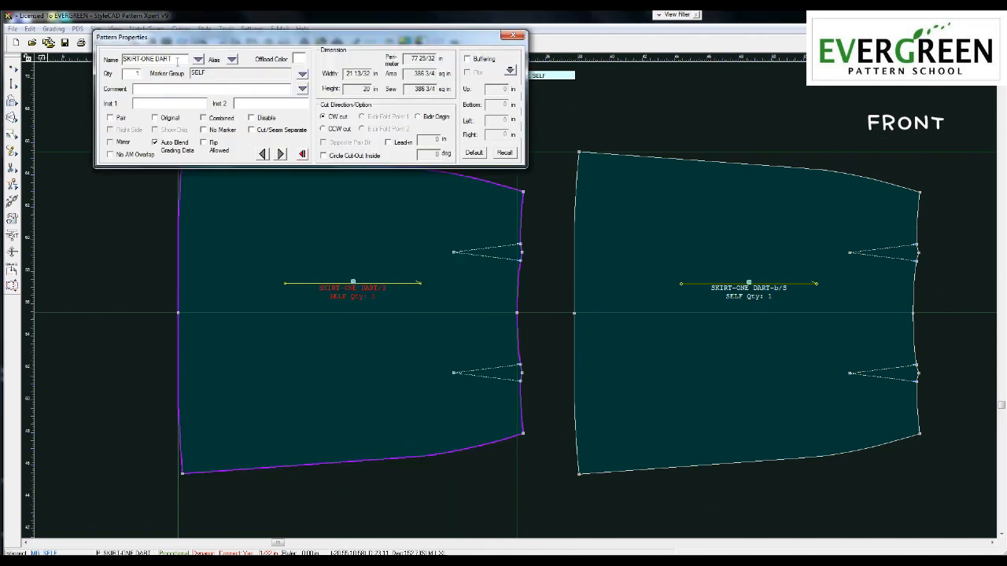
left_click_drag(177, 62, 122, 60)
type("FR/LT")
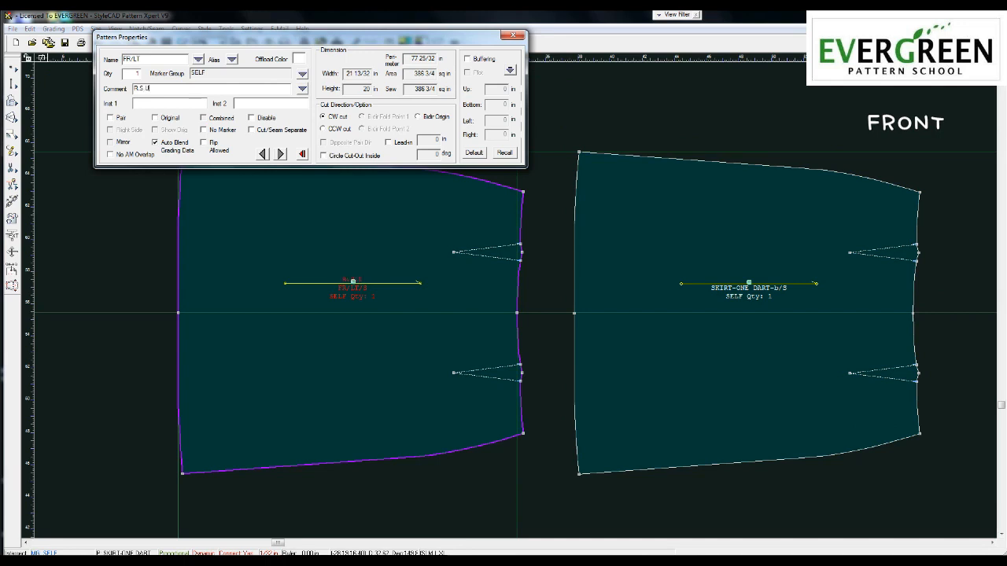
- Name the duplicated full front FR/RT and set its comment to R.S.U
left_click(636, 225)
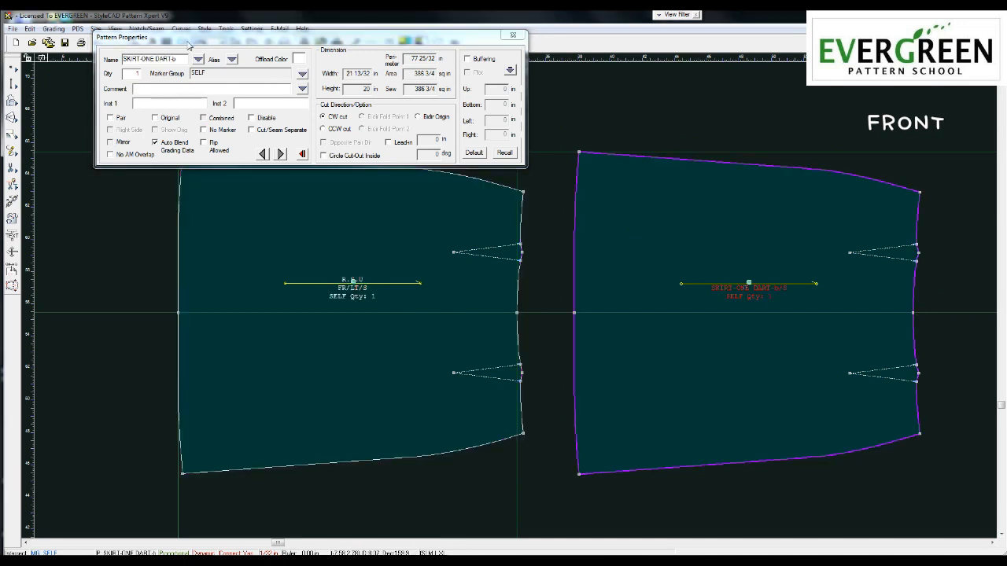
left_click(183, 59)
type("FR")
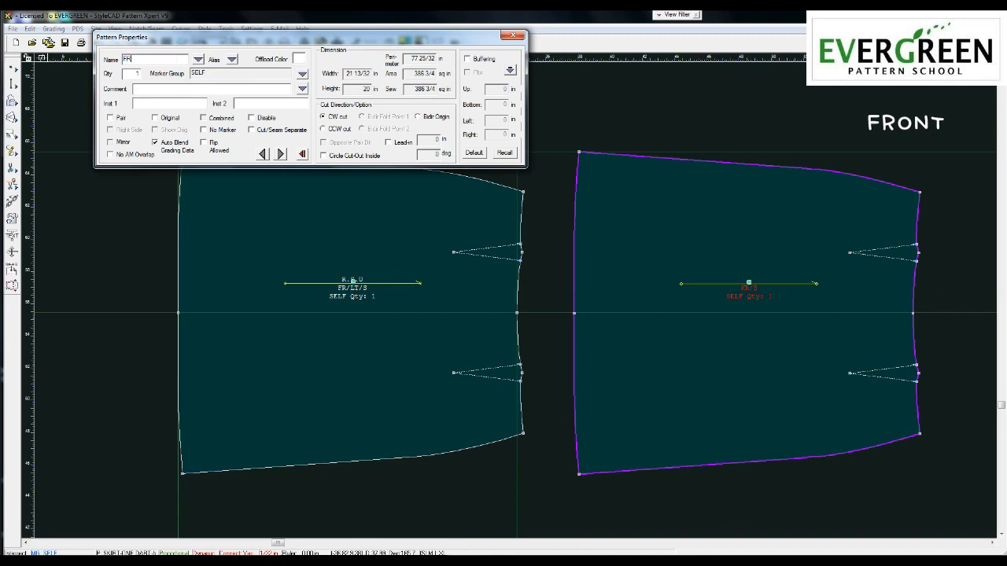
type("/RT")
- Name the remaining half skirt pattern BK and close the pattern properties
scroll(787, 251, "down", 2)
left_click(710, 275)
left_click_drag(180, 61, 52, 75)
type("BK")
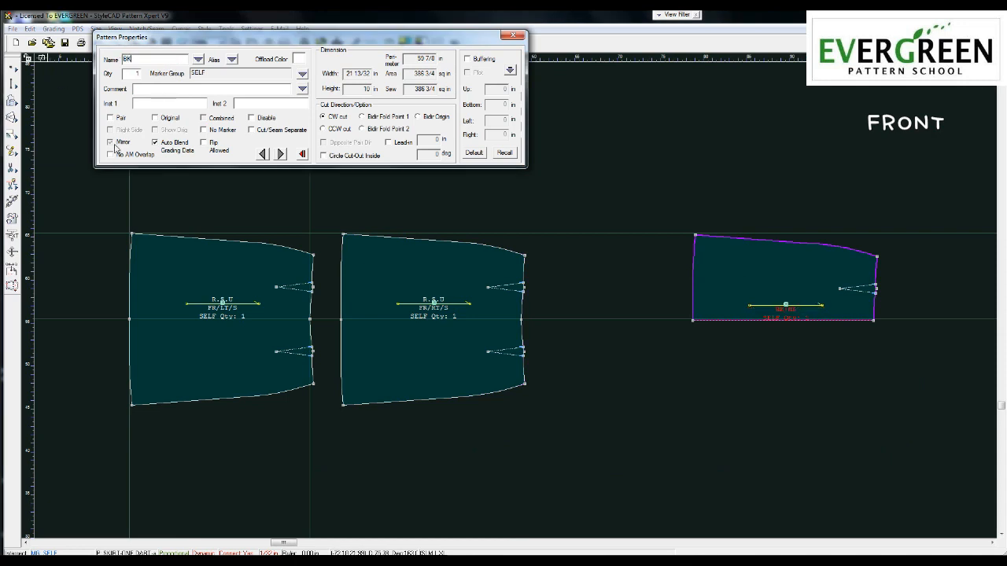
left_click(513, 35)
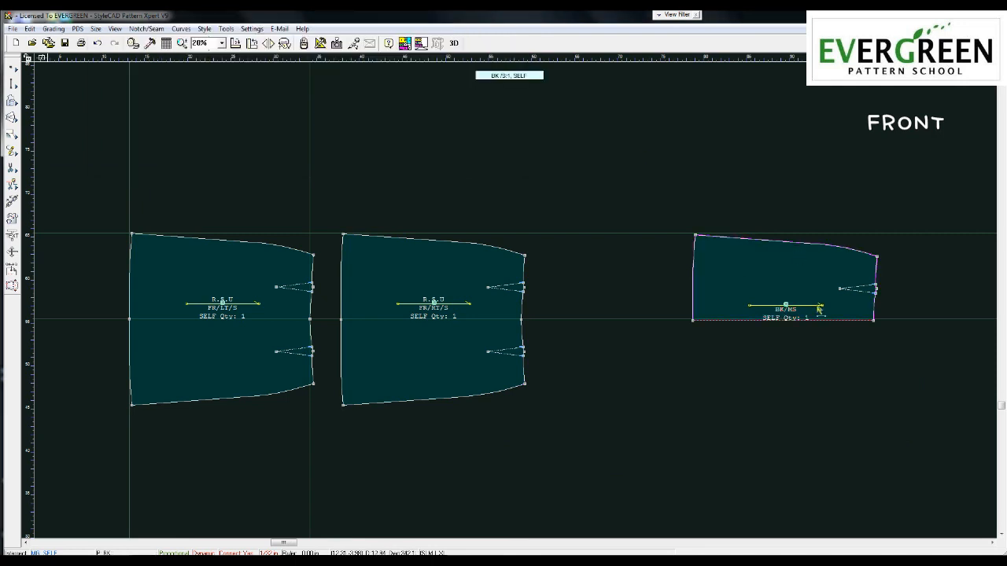
- Add a point on the FR/LT hem 1 inch in from its upper side-seam corner
scroll(434, 311, "up", 3)
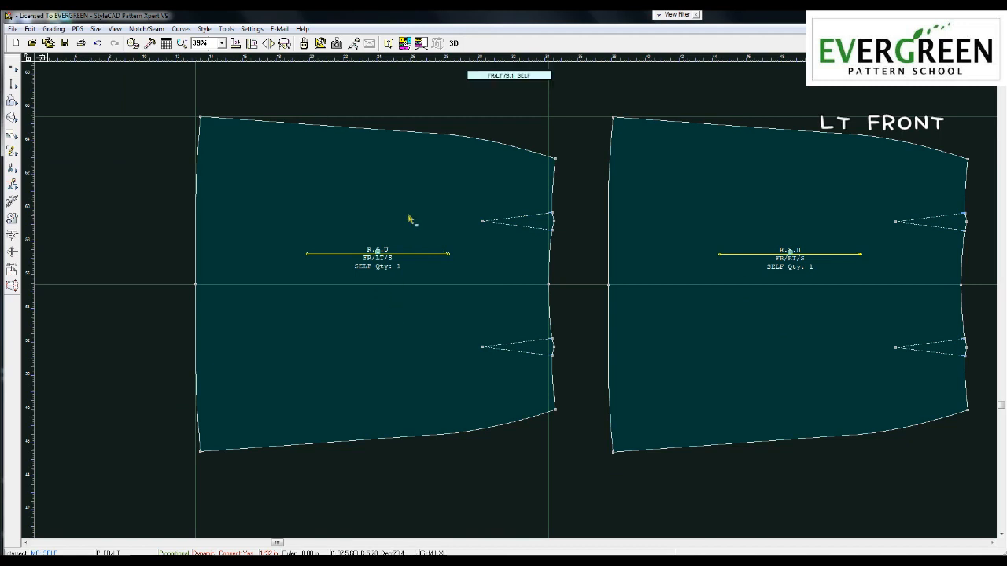
scroll(555, 158, "up", 4)
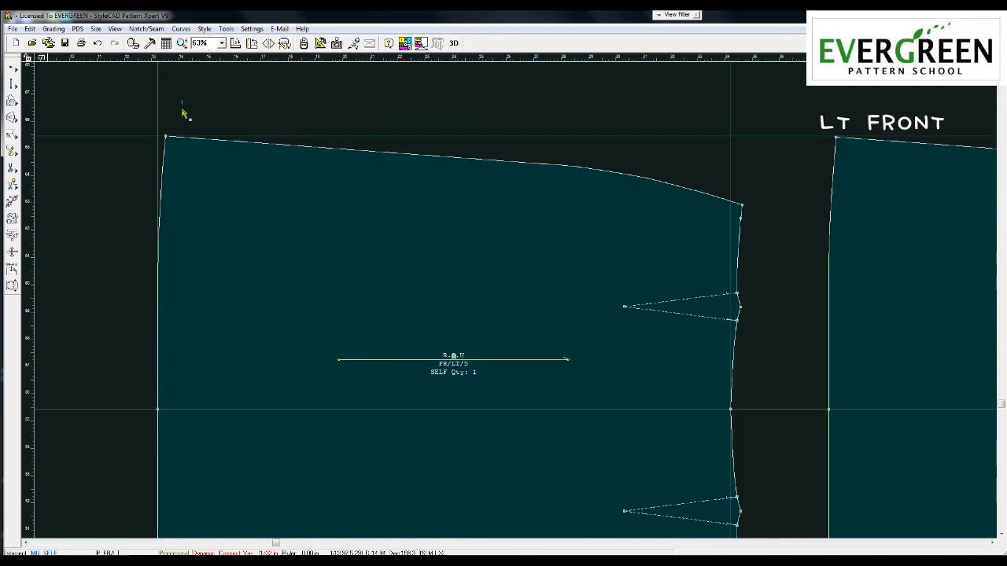
left_click(163, 165)
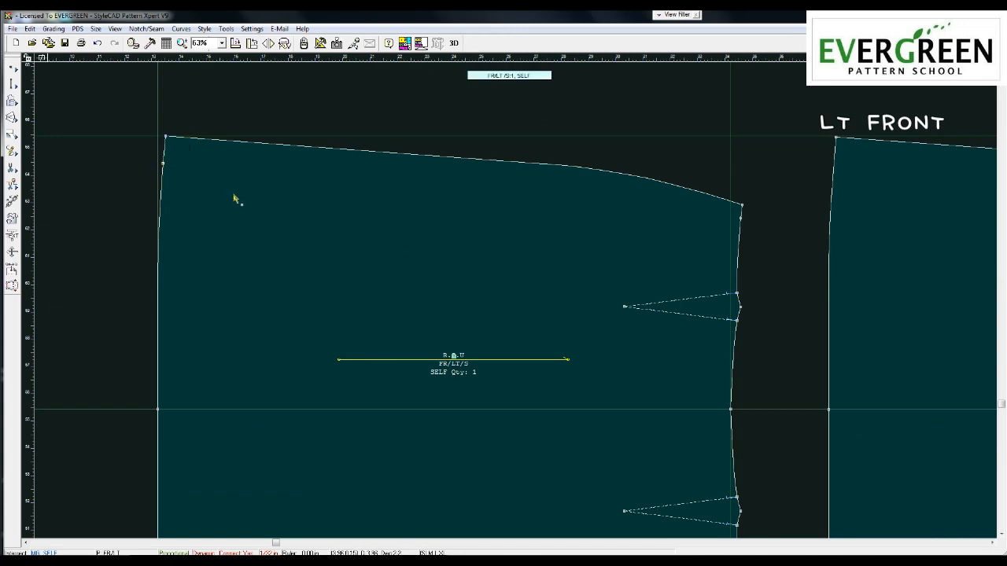
- Delete the upper curved side seam and its two corners on FR/LT, leaving a straight edge between hem and waist points
left_click_drag(144, 129, 175, 151)
left_click_drag(728, 194, 750, 209)
left_click(622, 170)
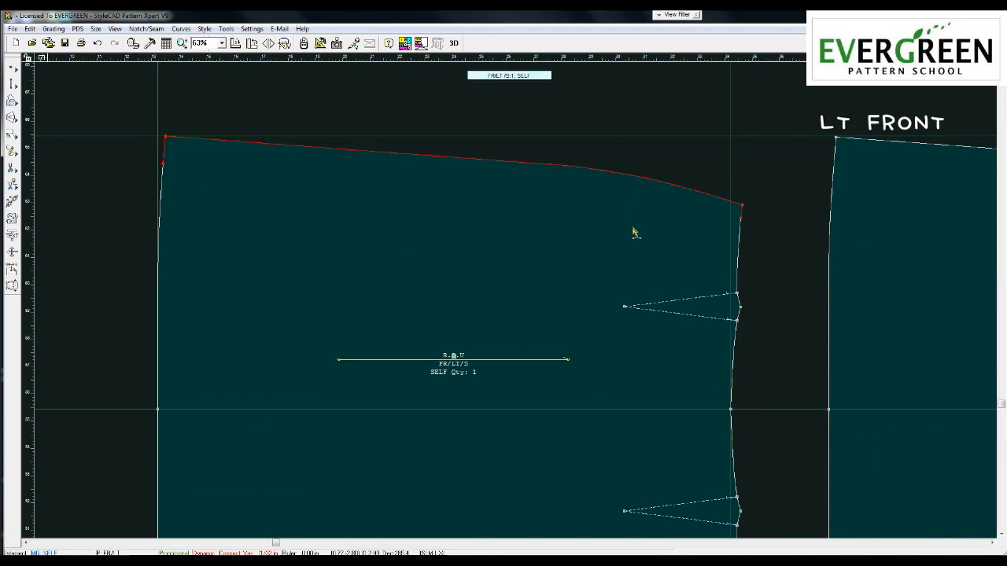
key("Delete")
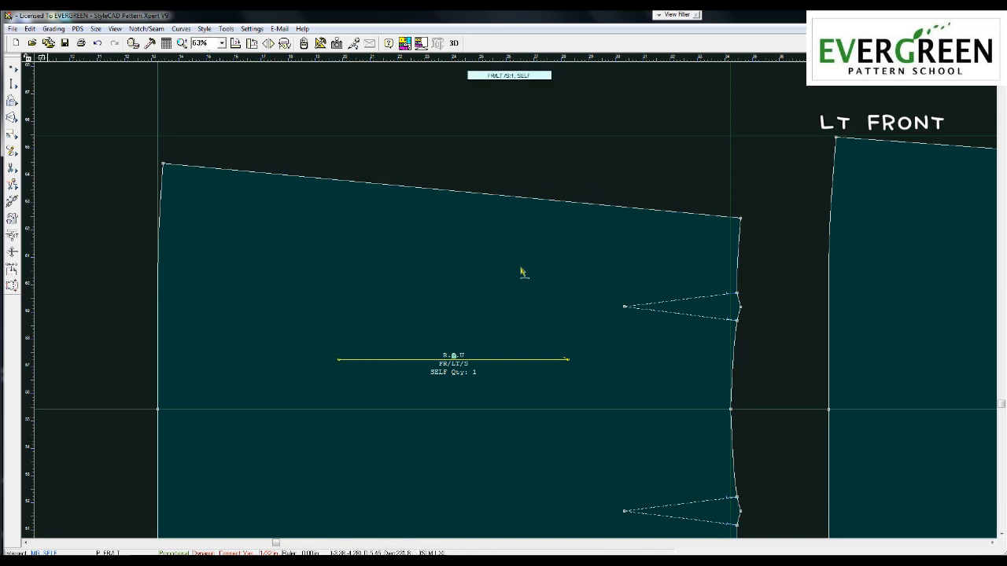
- Place horizontal and vertical guides through the center waist point of the FR/RT pattern
scroll(486, 307, "down", 2)
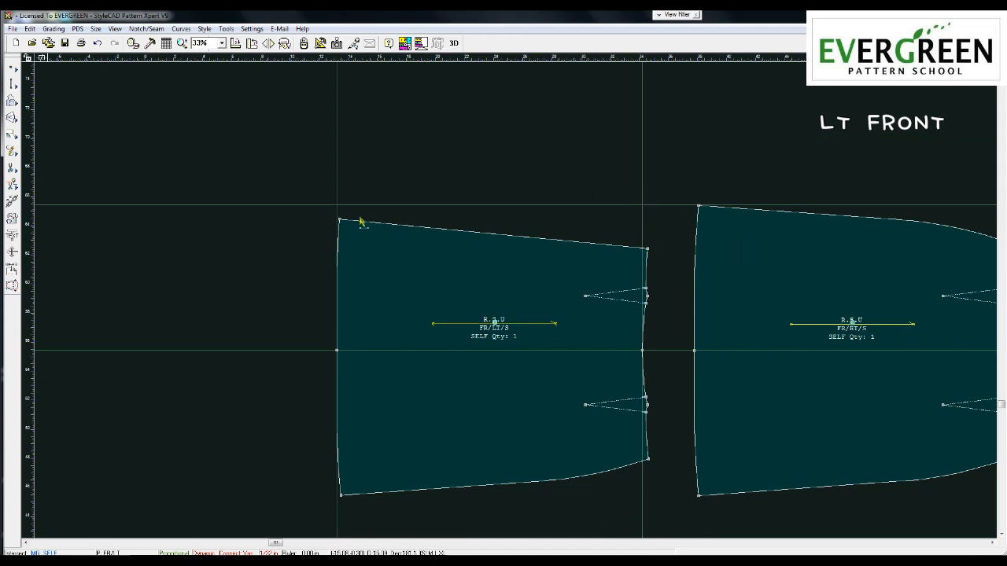
left_click(591, 376)
left_click_drag(273, 310, 377, 388)
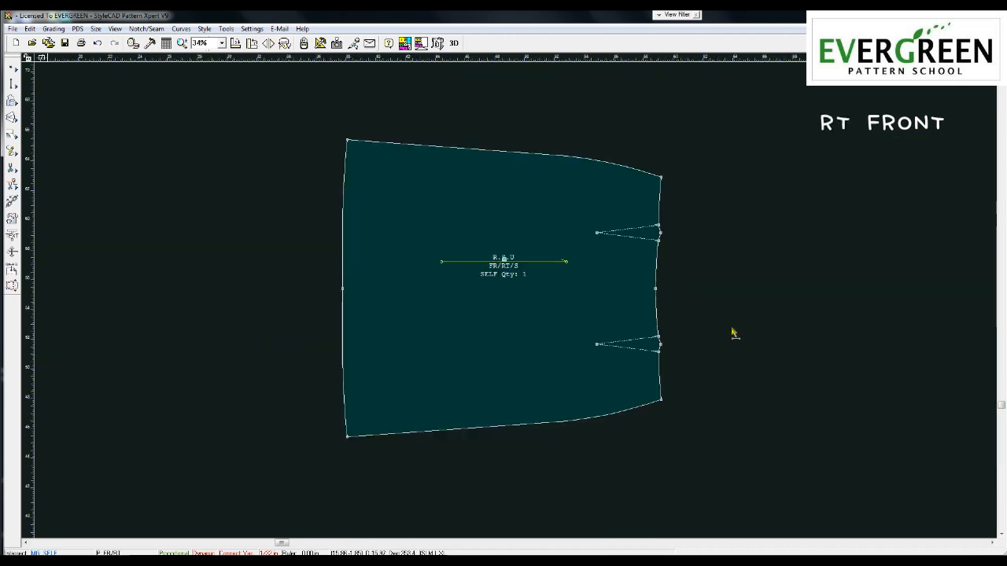
left_click(657, 293)
left_click(657, 293)
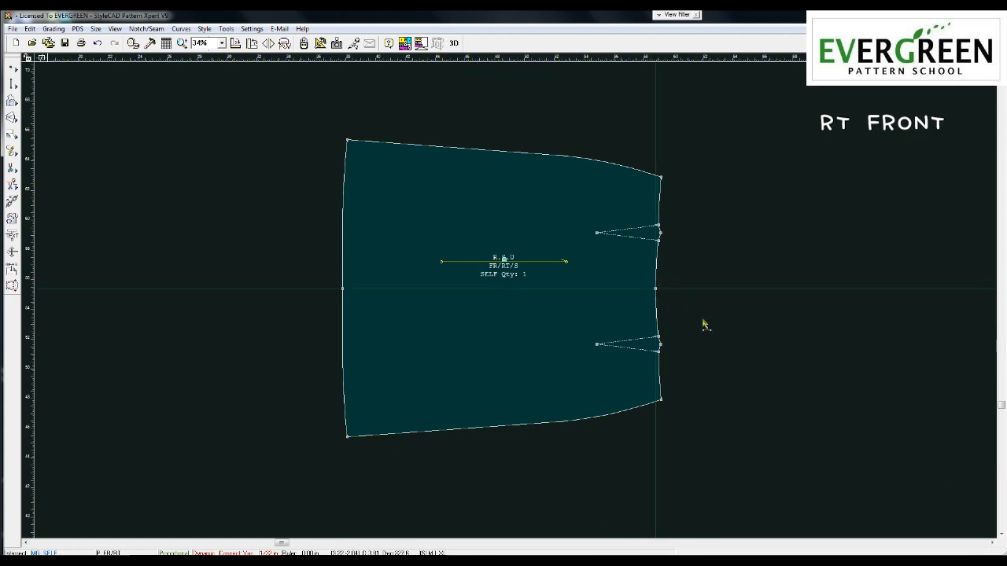
- Delete the lower dart on FR/RT and blend the waistline from the center waist point to the lower side-seam corner
left_click_drag(607, 328, 642, 373)
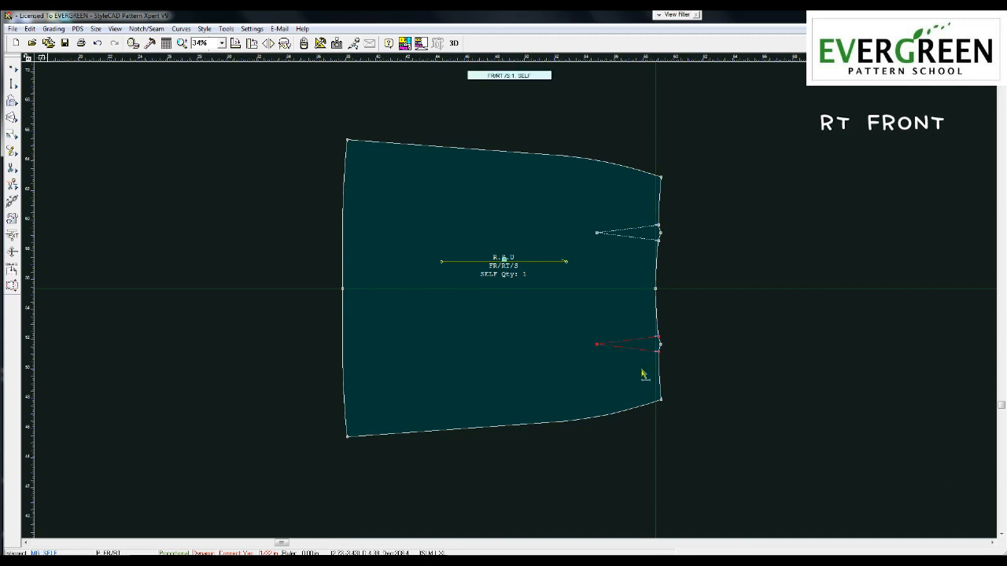
key("Delete")
left_click_drag(637, 322, 677, 369)
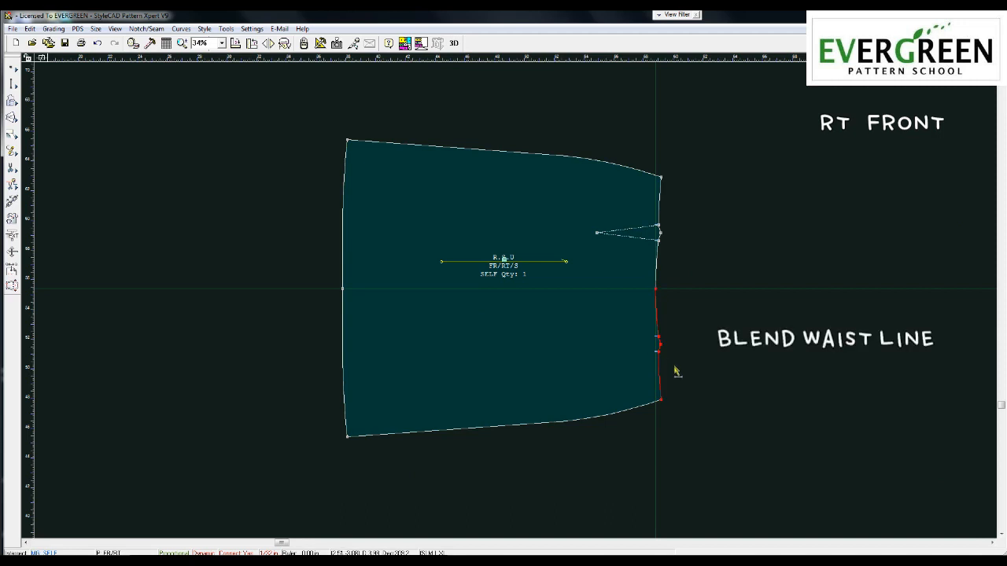
left_click(658, 310)
scroll(618, 312, "up", 2)
scroll(507, 303, "up", 1)
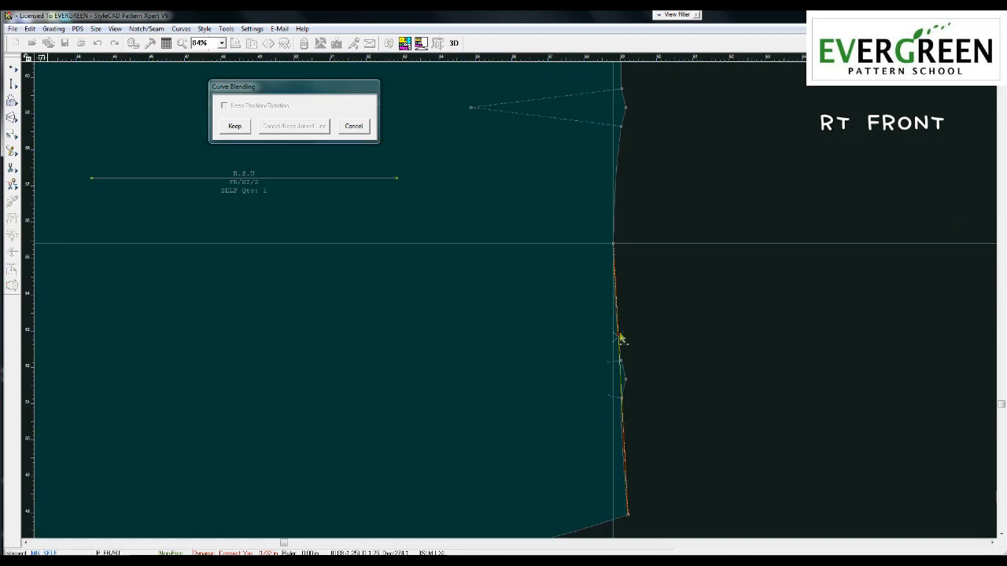
left_click_drag(614, 338, 614, 336)
left_click_drag(623, 423, 620, 425)
left_click(230, 129)
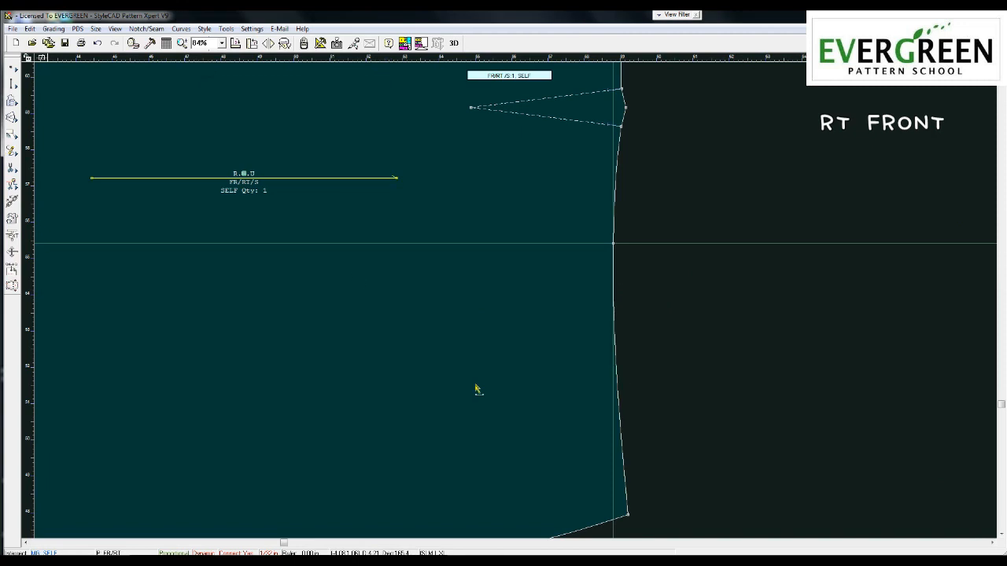
- Delete the lower curved side seam and its two corners on FR/RT, leaving a straight extension edge between hem and waist points
scroll(476, 388, "down", 1)
middle_click_drag(528, 281, 556, 365)
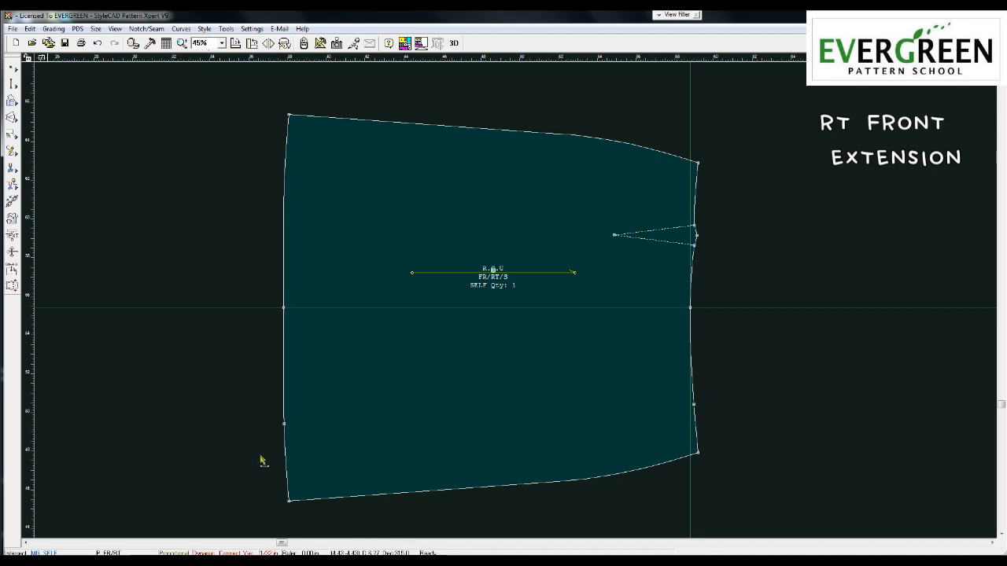
left_click_drag(262, 455, 732, 531)
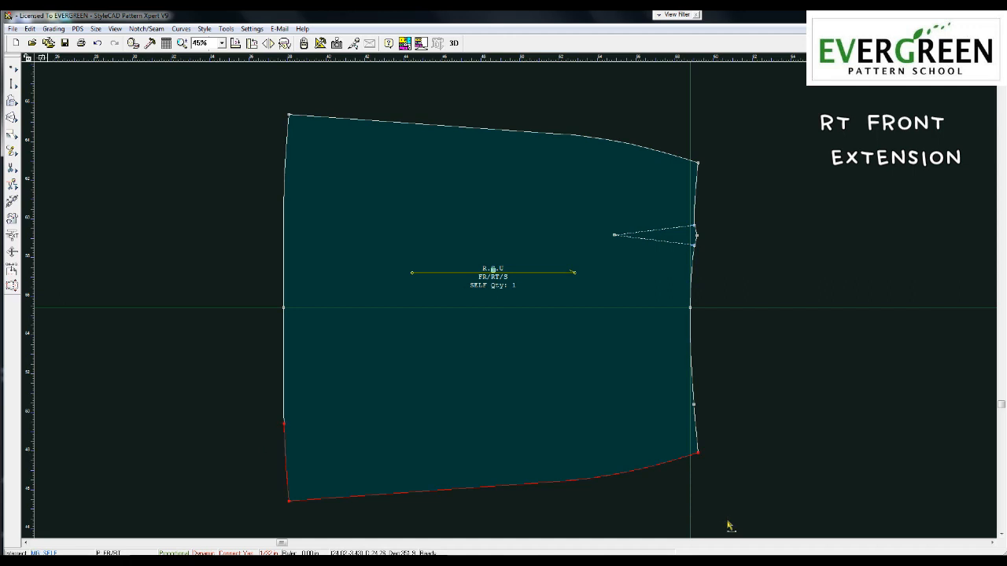
left_click_drag(676, 422, 718, 449)
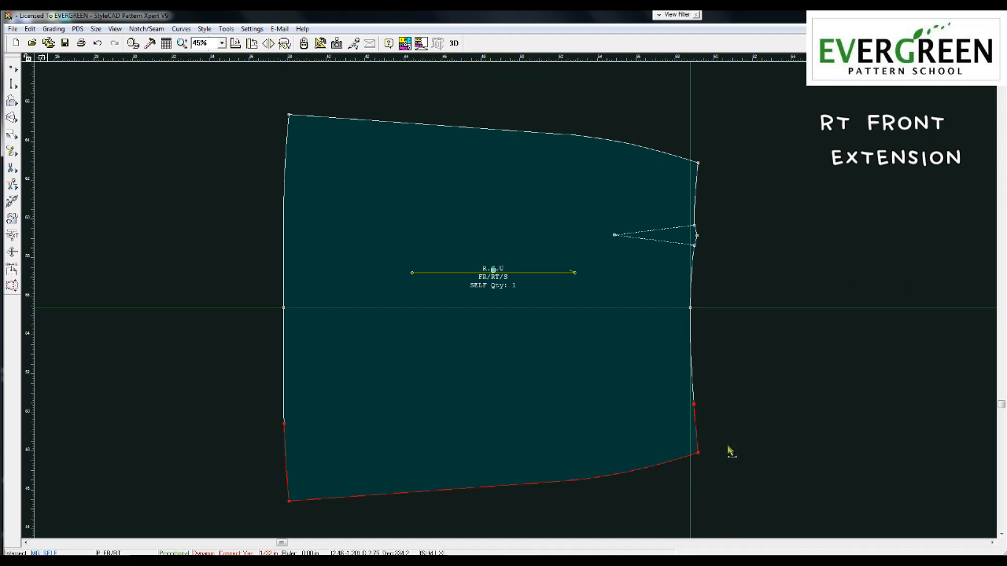
right_click(472, 452)
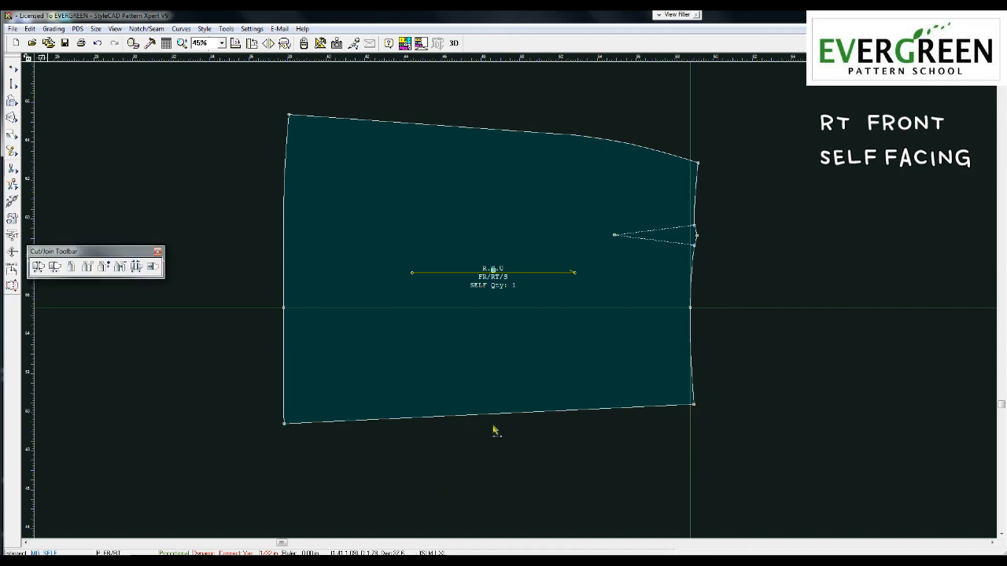
- Unfold a self facing from the lower straight edge of FR/RT, using that edge from hem to waist as the mirror line
left_click(88, 268)
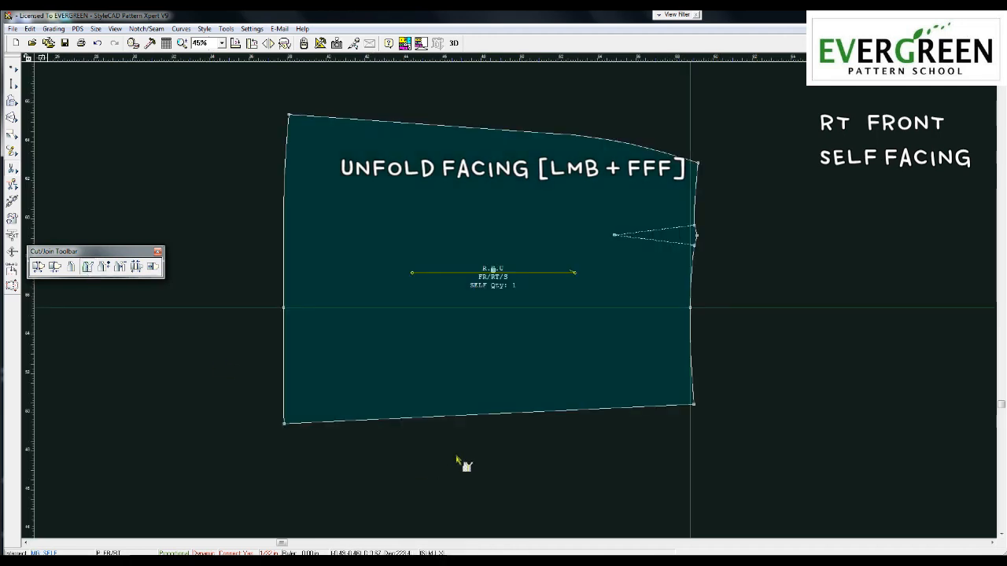
left_click(461, 415)
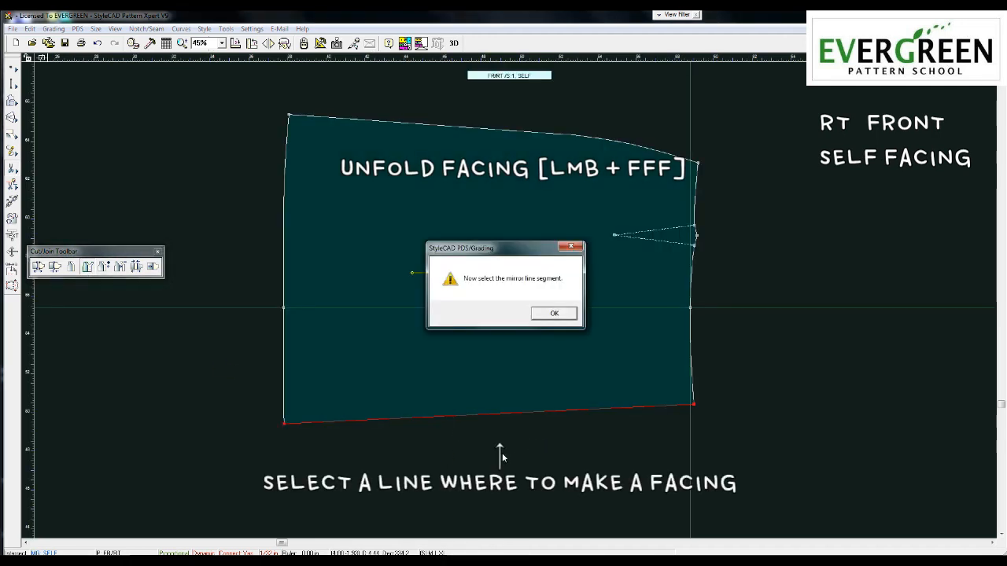
left_click(554, 320)
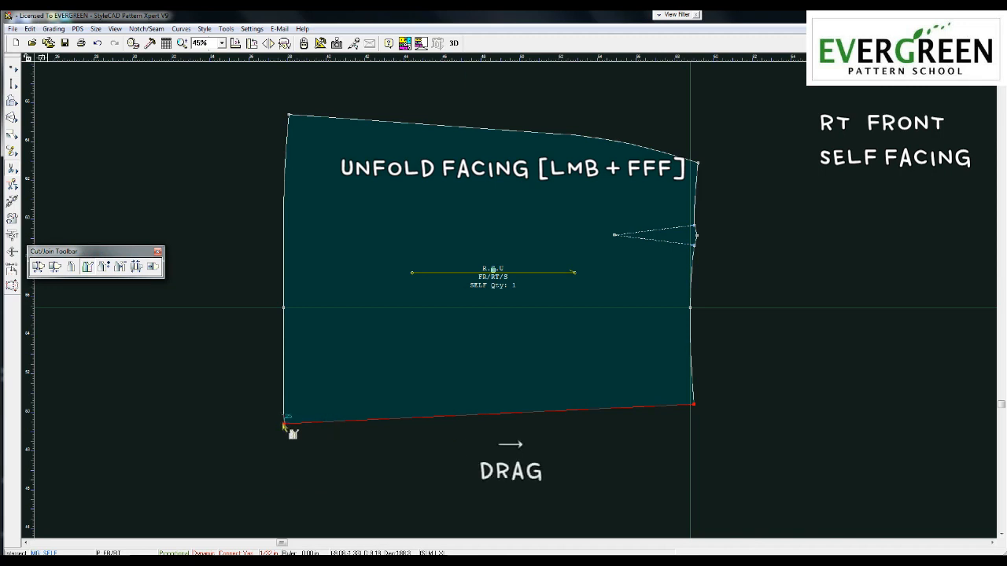
left_click_drag(284, 425, 692, 406)
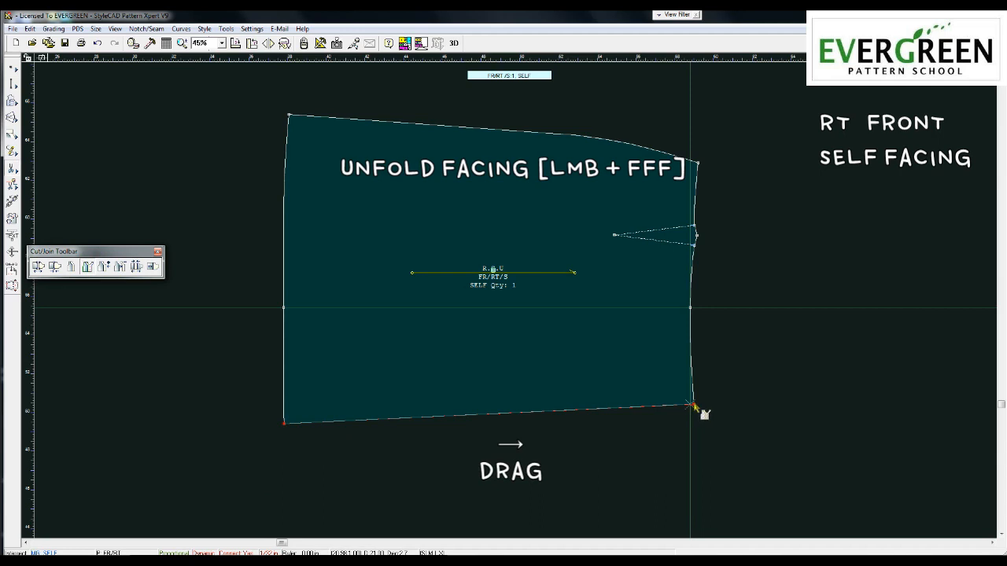
left_click(694, 405)
key("f")
key("f")
key("f")
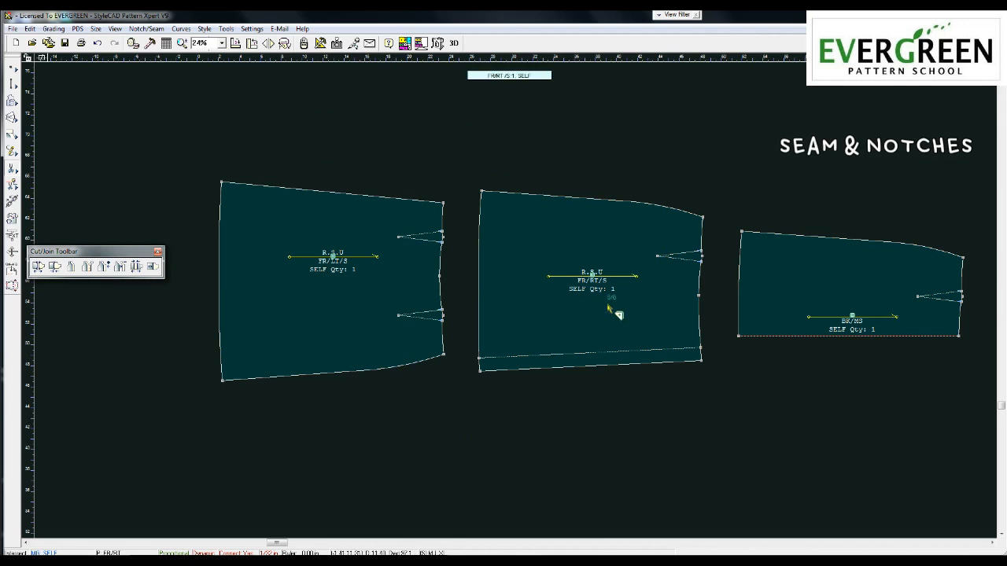
- Add a 3/8 inch seam allowance to the waistlines of FR/RT, FR/LT and BK
left_click_drag(684, 239, 719, 360)
left_click_drag(419, 227, 454, 347)
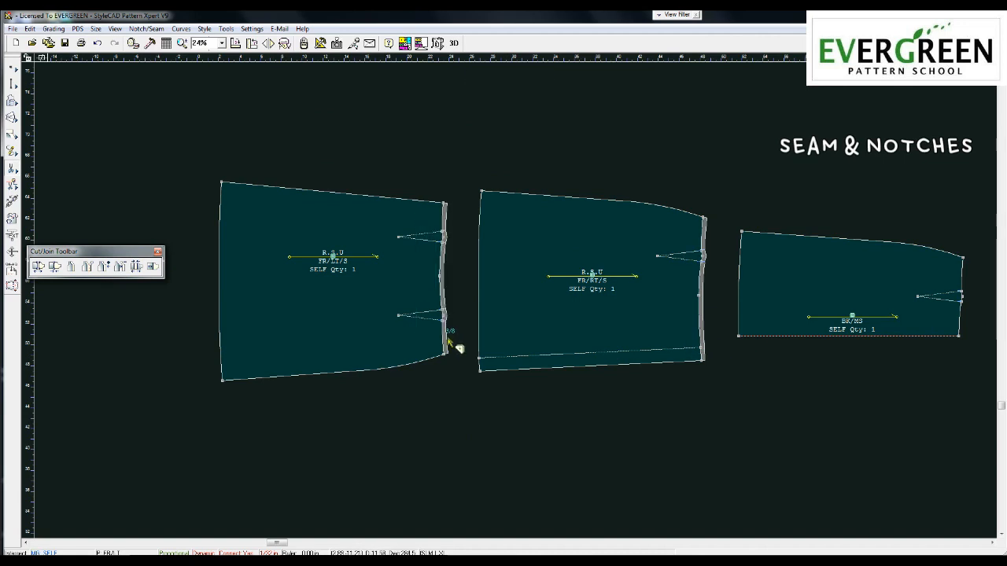
left_click_drag(952, 275, 986, 338)
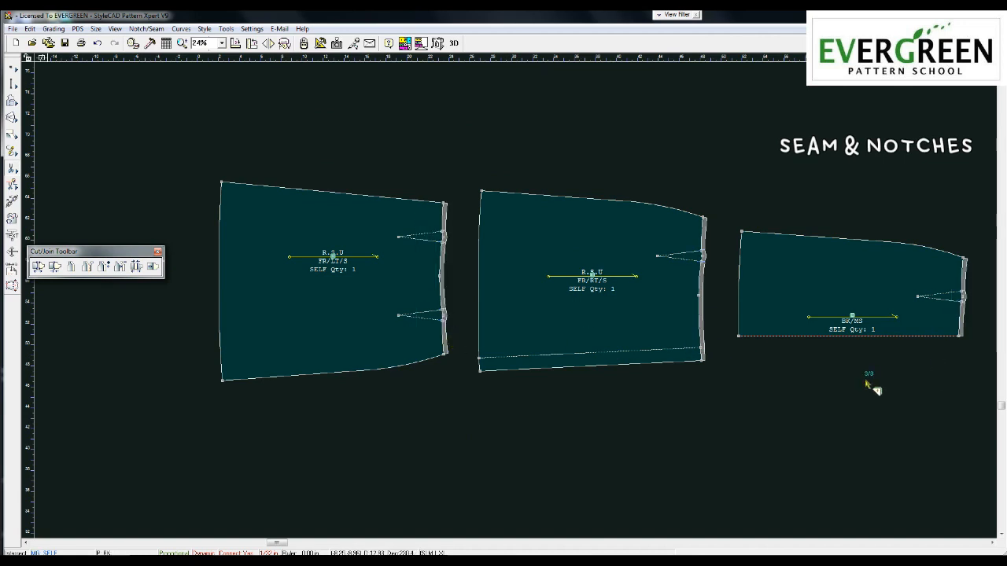
- Add seam allowance to the curved side seams of BK, FR/RT and FR/LT
left_click_drag(829, 220, 872, 276)
left_click_drag(584, 183, 621, 236)
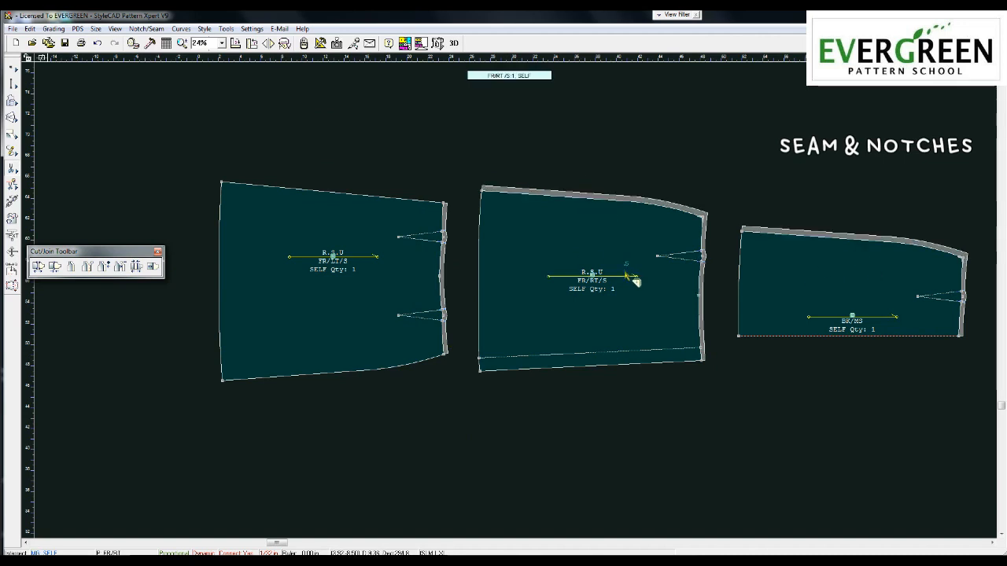
left_click_drag(316, 319, 397, 415)
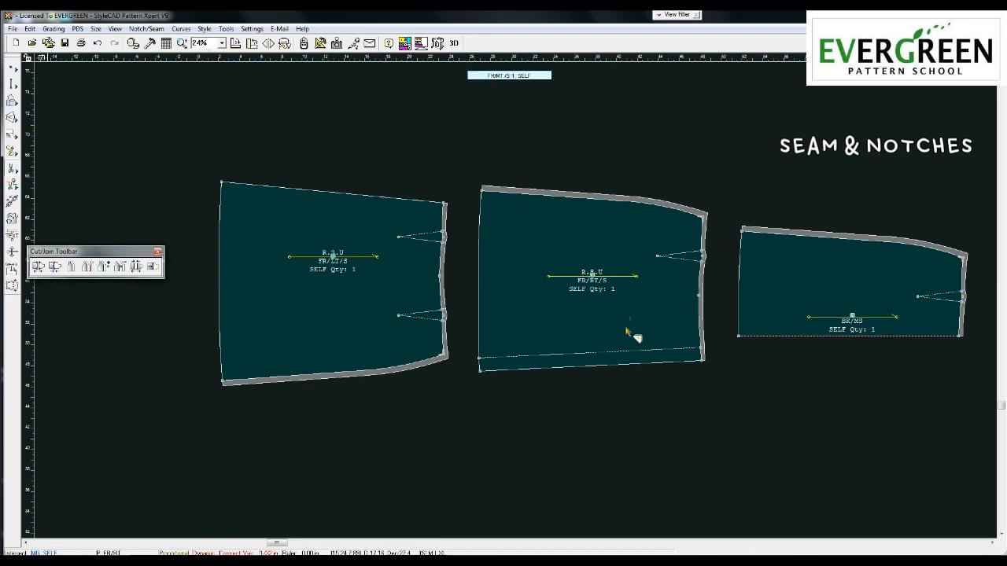
- Add a 1 inch allowance to the hems of BK, FR/RT and FR/LT
left_click_drag(727, 288, 764, 312)
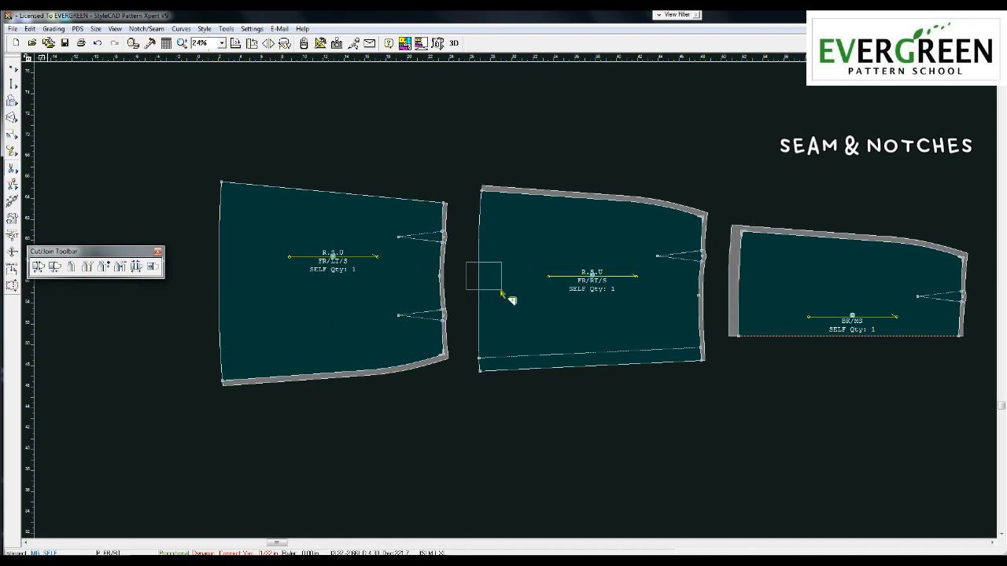
left_click_drag(472, 269, 532, 338)
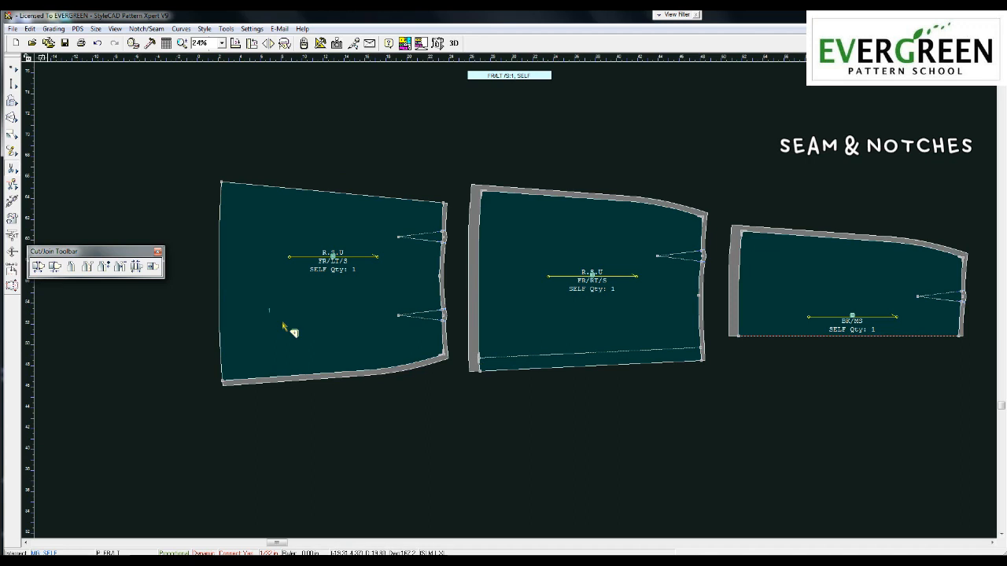
left_click_drag(197, 263, 266, 311)
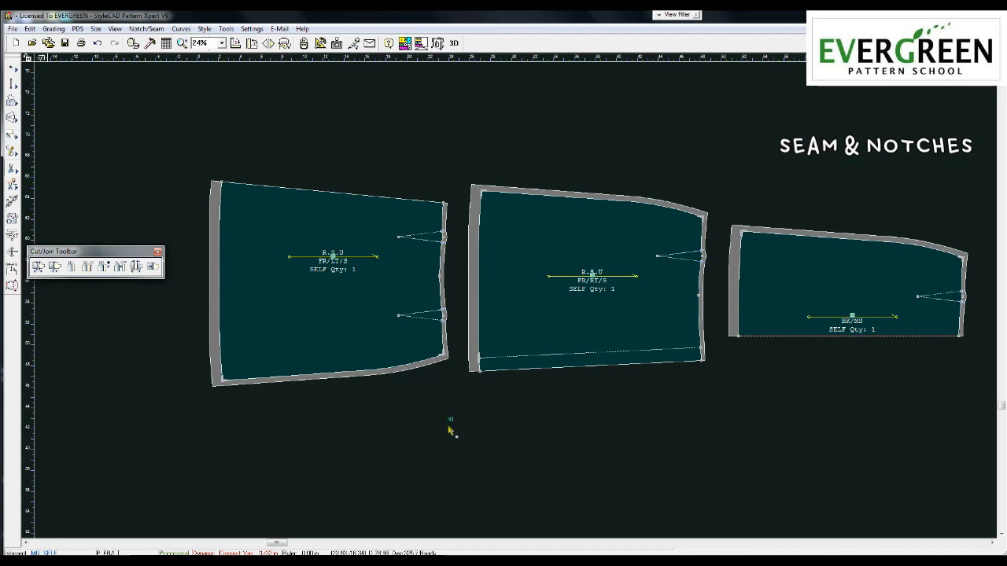
- Add notches at the center waist points of FR/LT and FR/RT
left_click_drag(415, 267, 454, 294)
left_click_drag(670, 284, 712, 310)
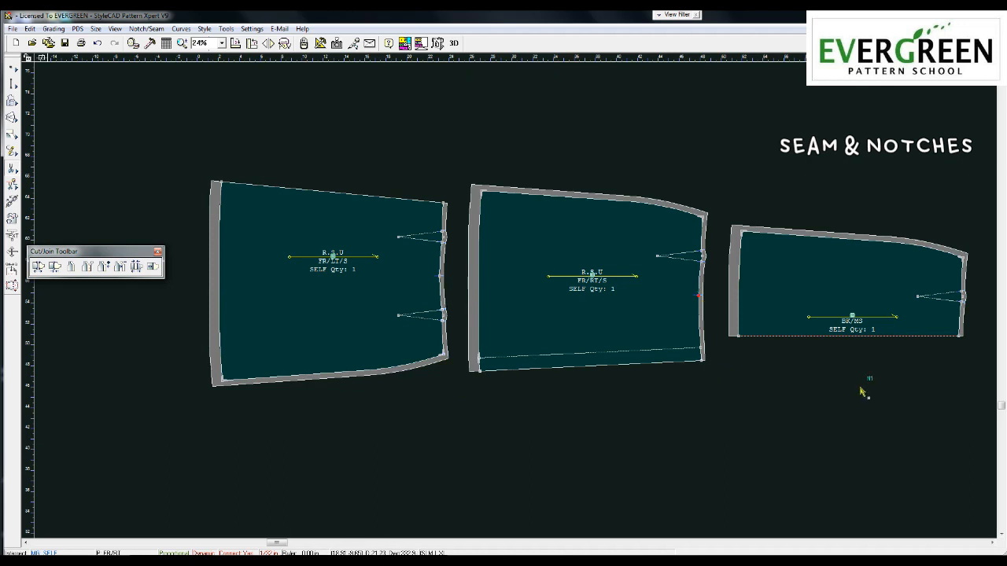
right_click(931, 375)
- Add matching notches at the midpoints of the curved side seams on BK, FR/RT and FR/LT
left_click(852, 240)
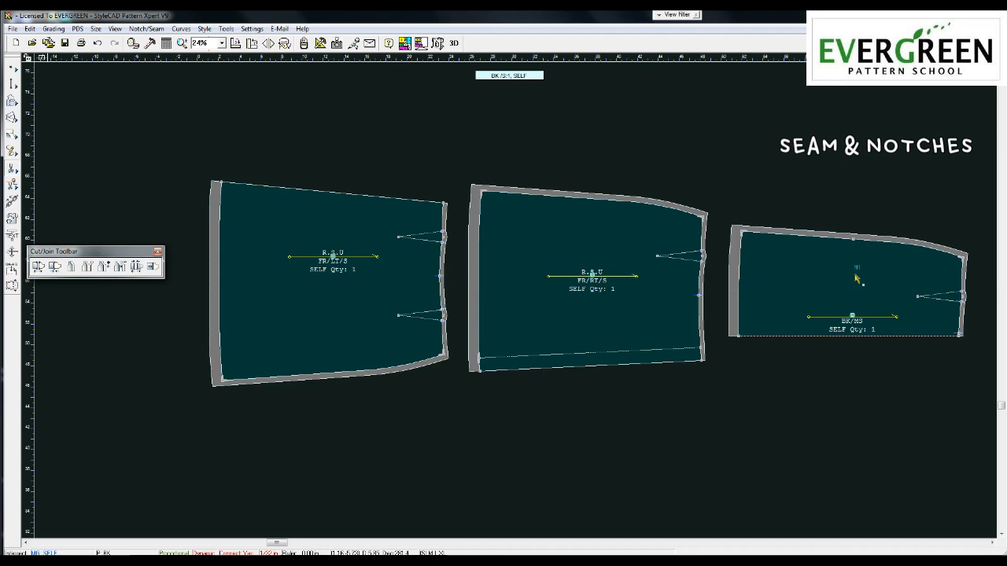
left_click_drag(824, 217, 883, 272)
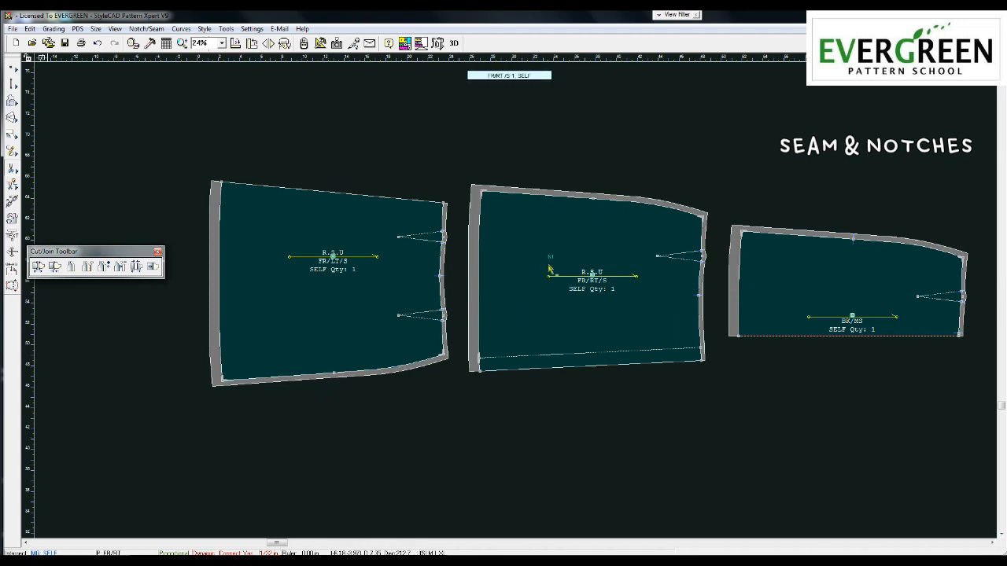
left_click(592, 198)
left_click(334, 374)
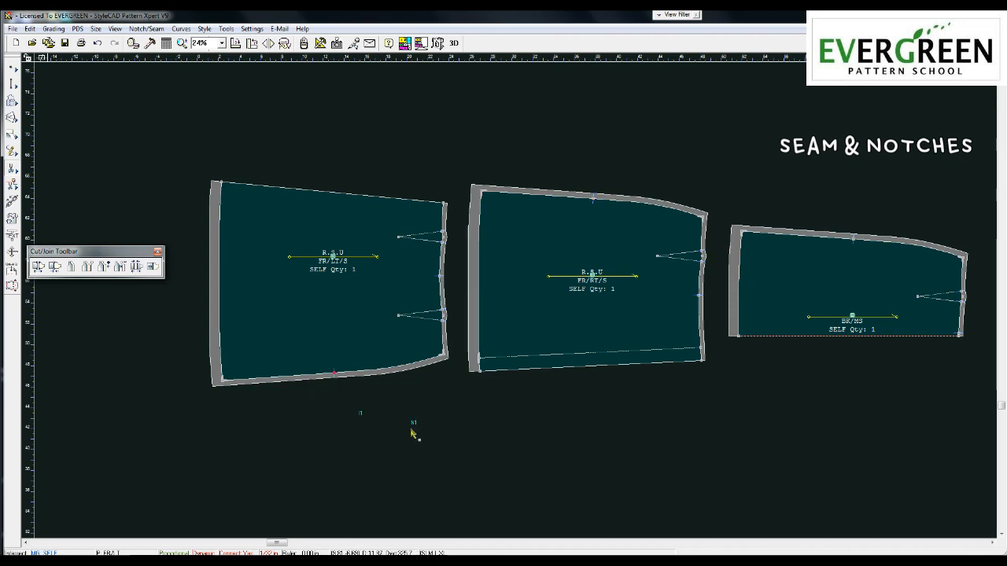
left_click(461, 413)
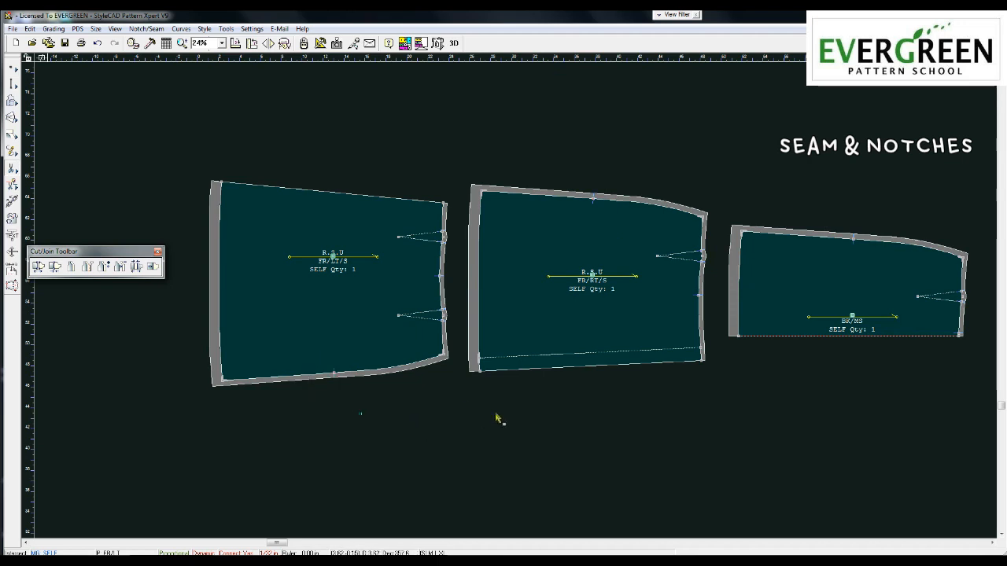
- Add notches at the hem and waist ends of the facing fold line on FR/RT
scroll(491, 409, "up", 2)
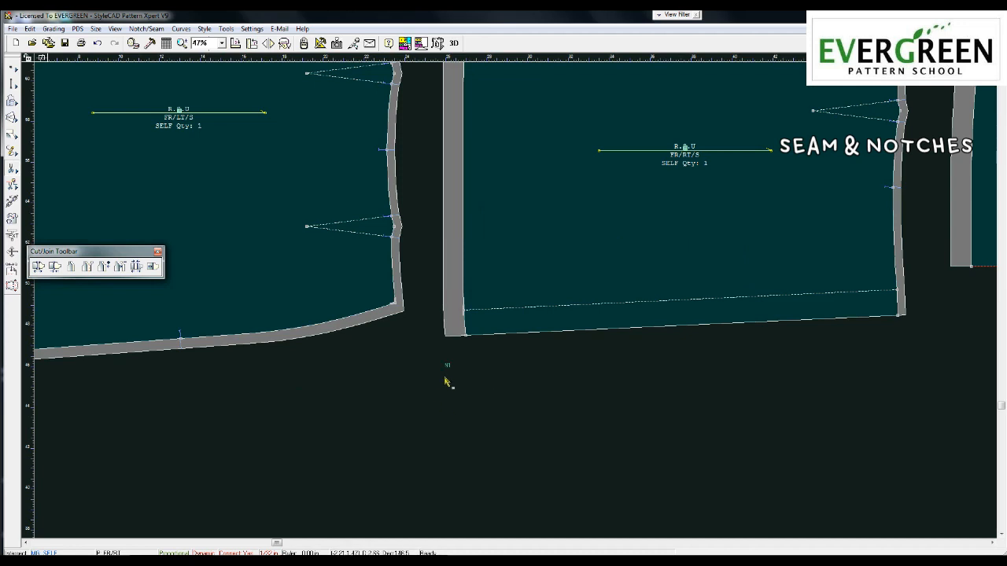
left_click_drag(435, 294, 482, 324)
left_click_drag(883, 282, 924, 303)
right_click(484, 386)
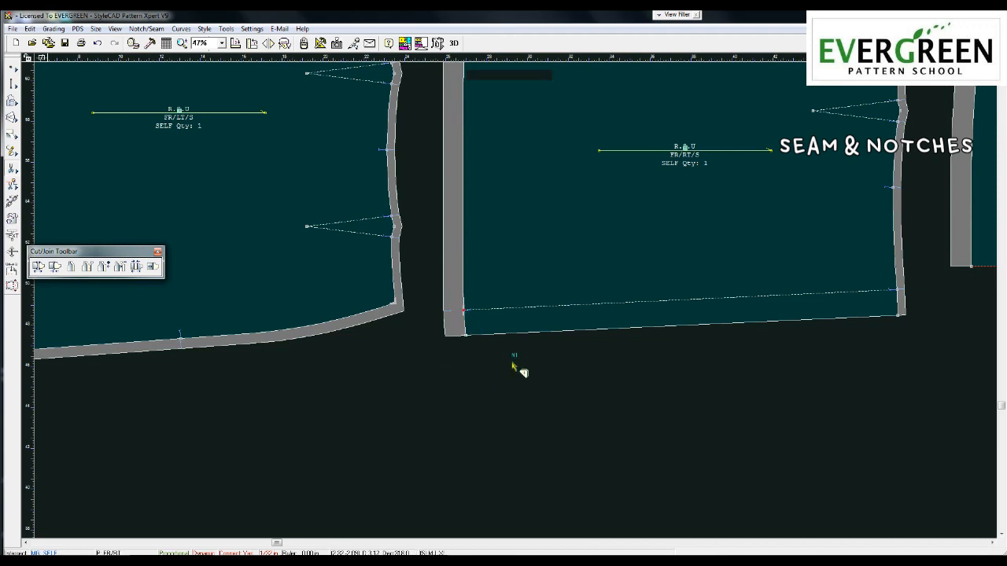
scroll(483, 323, "up", 3)
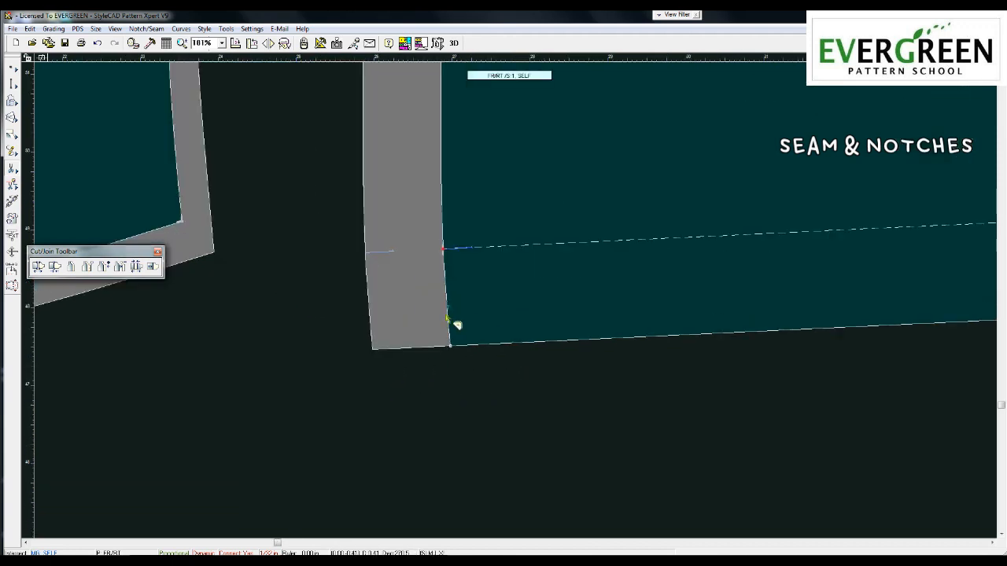
scroll(515, 298, "down", 7)
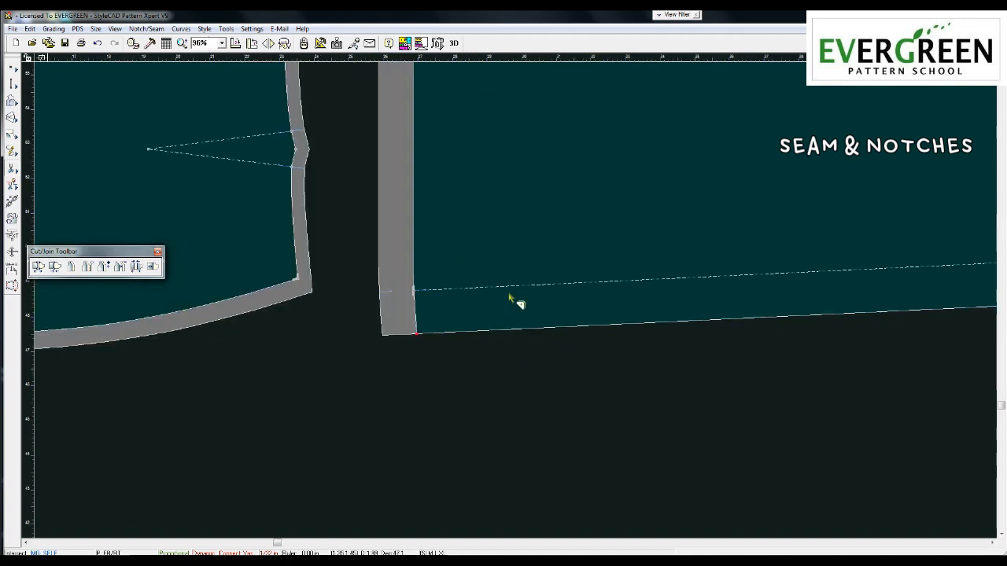
scroll(508, 295, "up", 2)
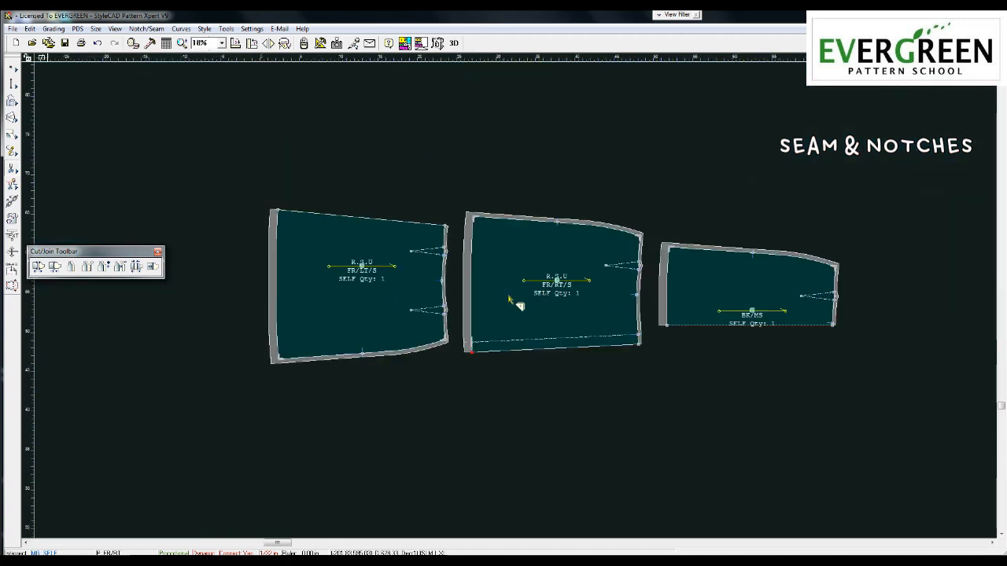
key("m")
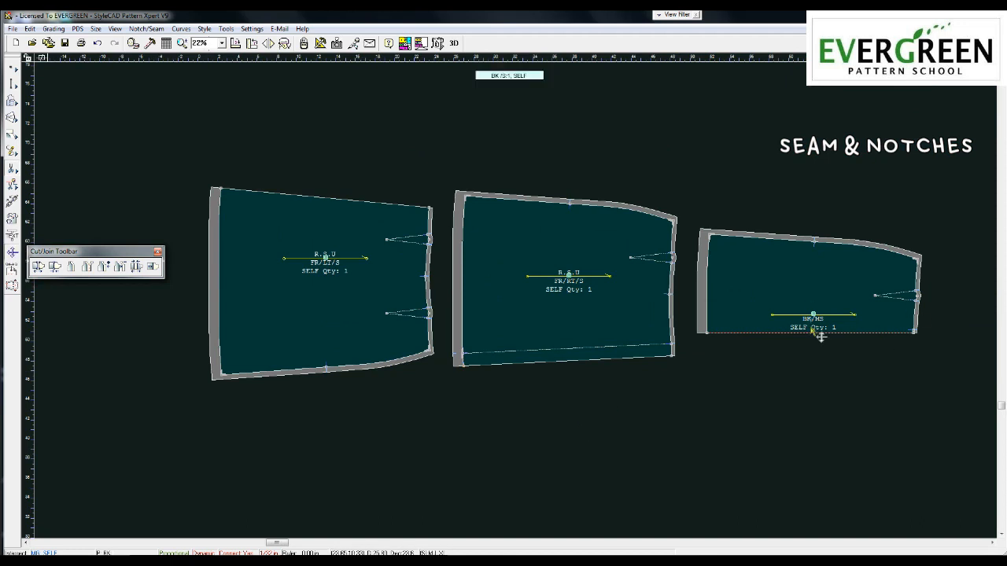